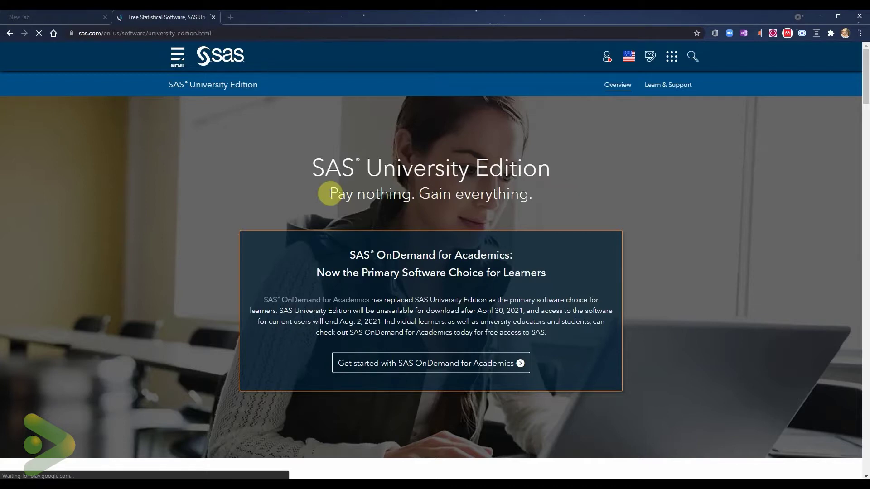
# Read the notice on SAS University Edition's download and access end dates and its replacement, SAS OnDemand for Academics.
pyautogui.scroll(-6, 332, 252)
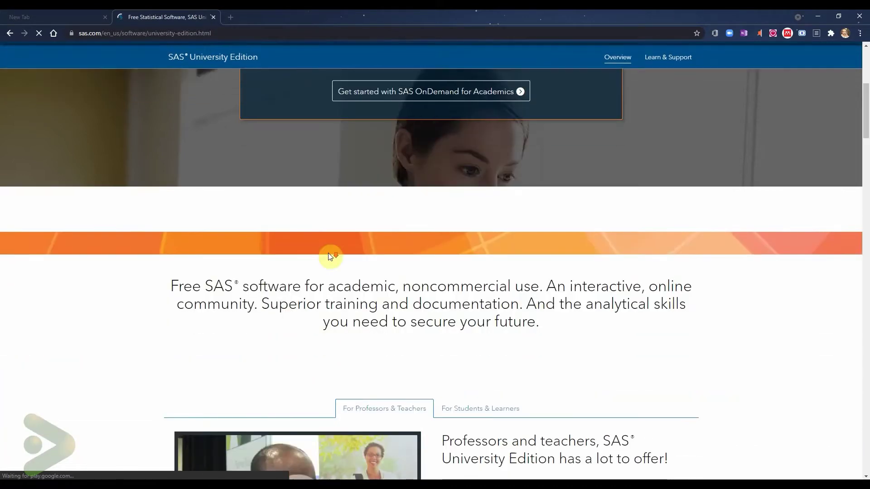
pyautogui.scroll(5, 329, 253)
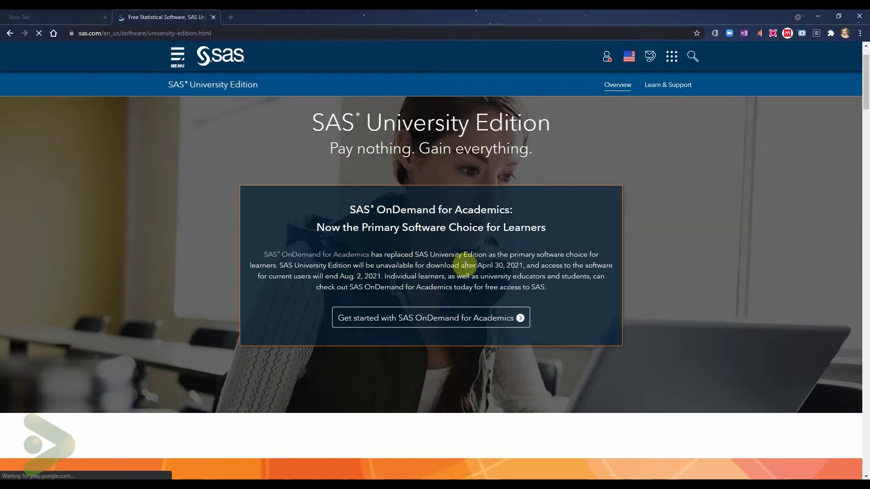
pyautogui.moveTo(476, 264); pyautogui.dragTo(524, 265)
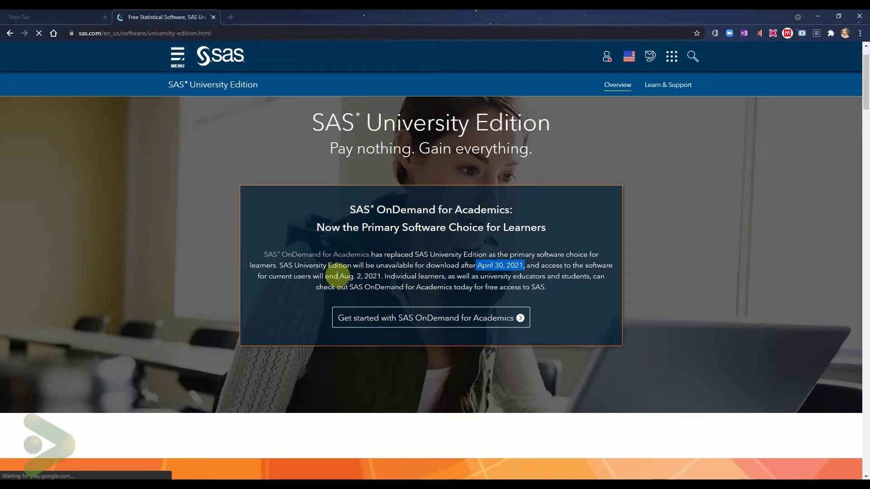
pyautogui.moveTo(340, 277); pyautogui.dragTo(379, 273)
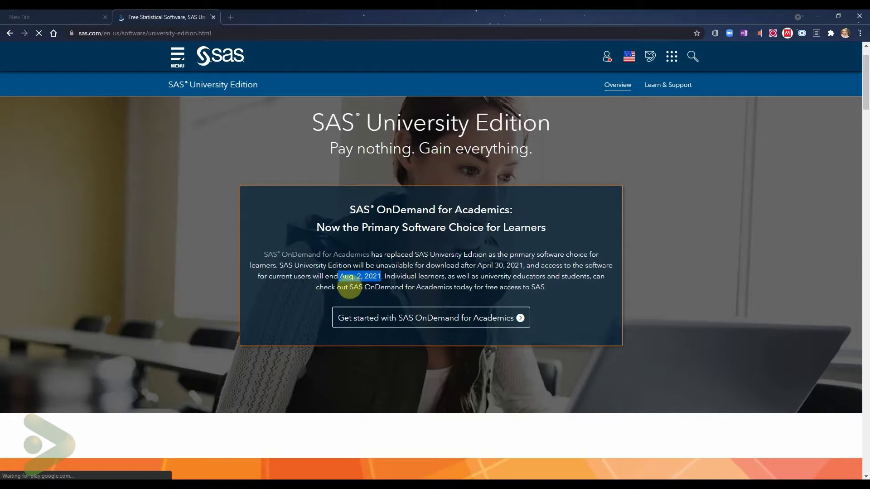
pyautogui.moveTo(349, 288); pyautogui.dragTo(545, 287)
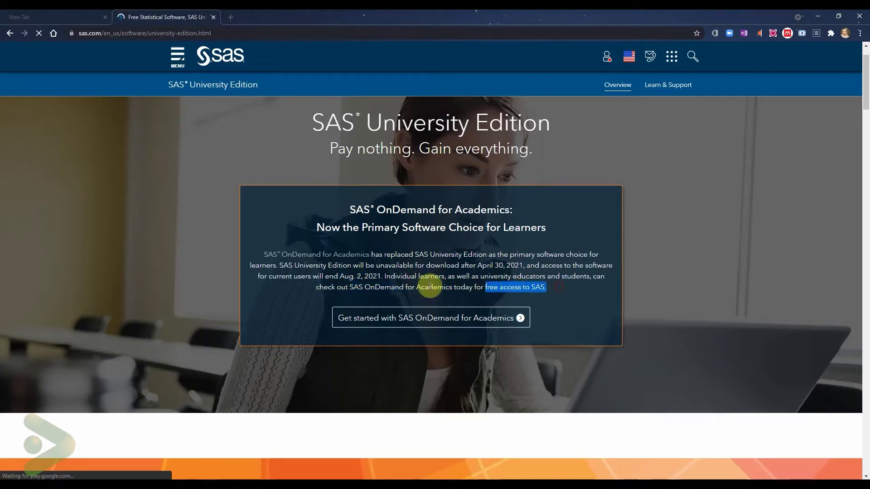
# Skim the rest of the SAS University Edition page, including the feature highlights and recommended resources.
pyautogui.scroll(-3, 260, 289)
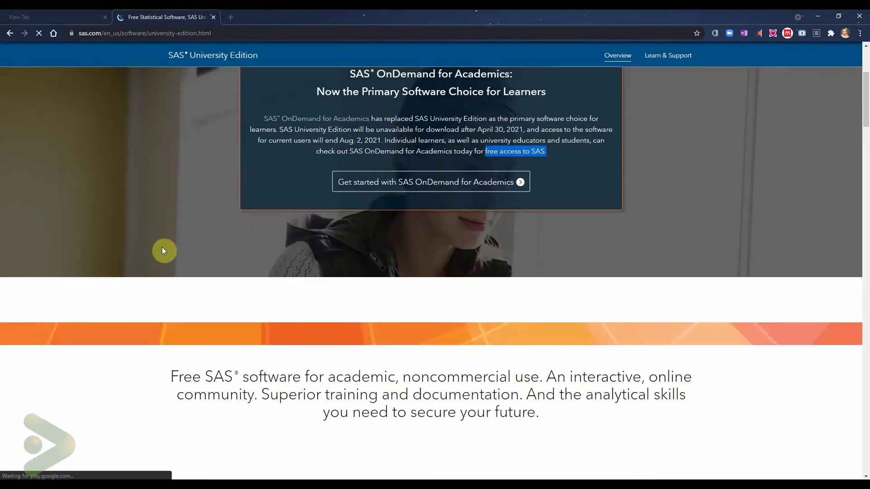
pyautogui.scroll(-12, 161, 246)
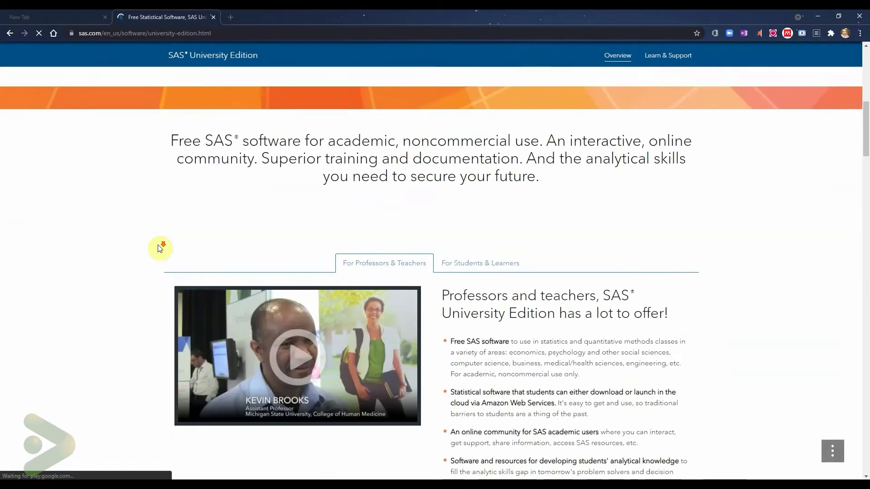
pyautogui.scroll(-10, 159, 249)
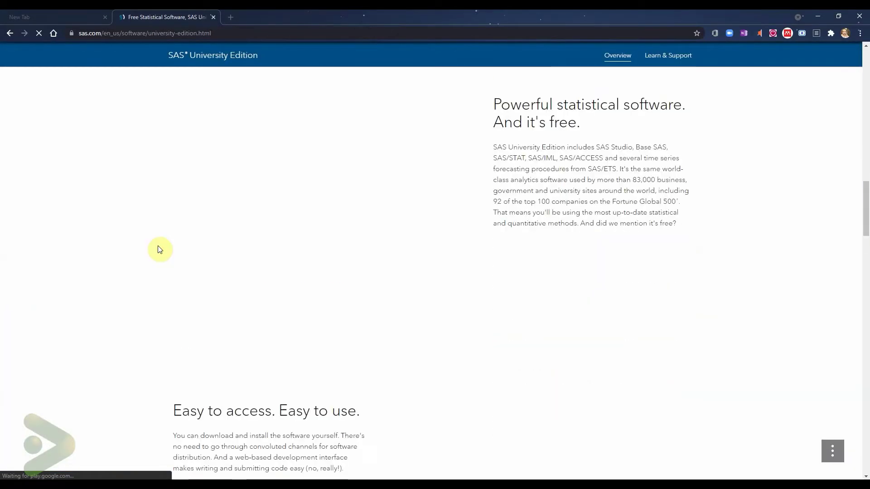
pyautogui.scroll(-15, 159, 250)
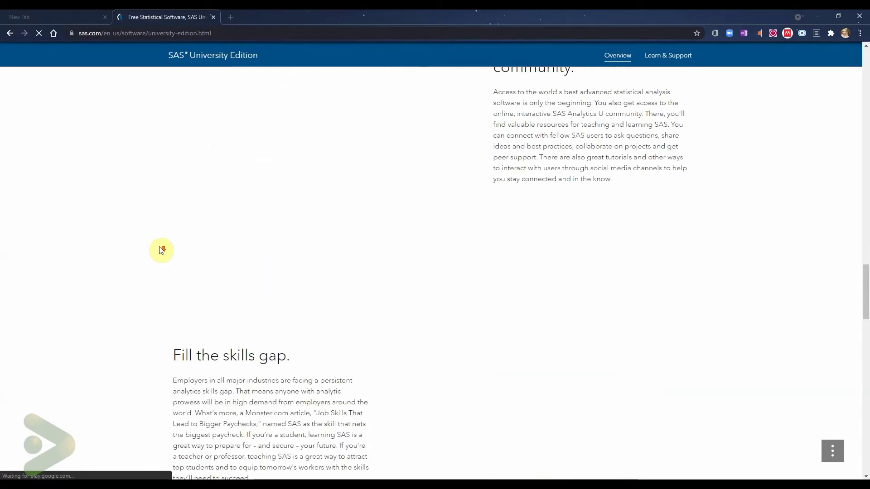
pyautogui.scroll(-3, 159, 248)
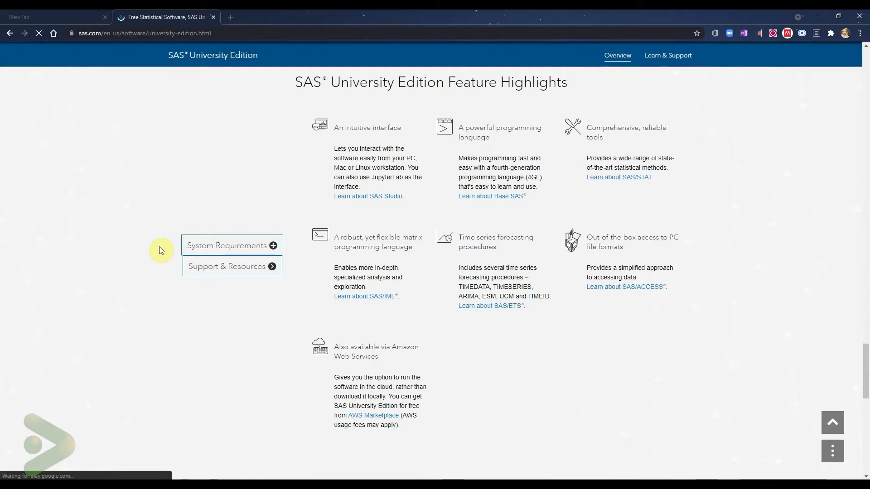
pyautogui.scroll(-9, 159, 248)
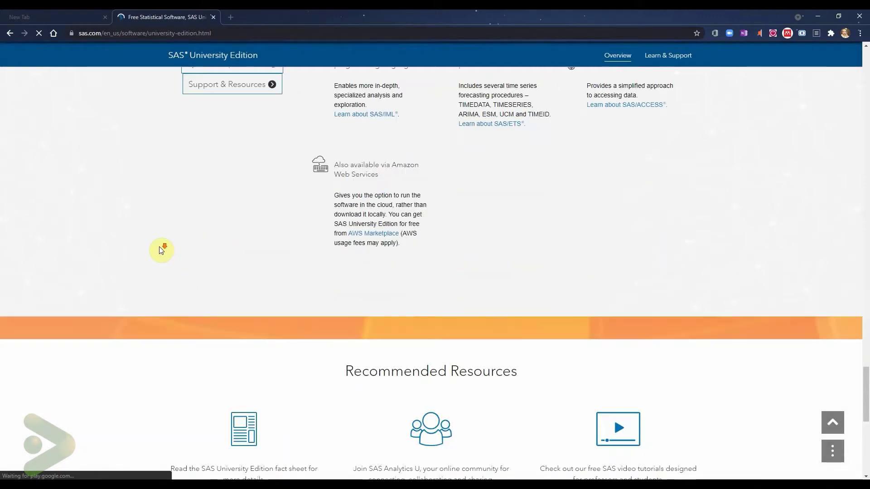
pyautogui.scroll(-5, 161, 250)
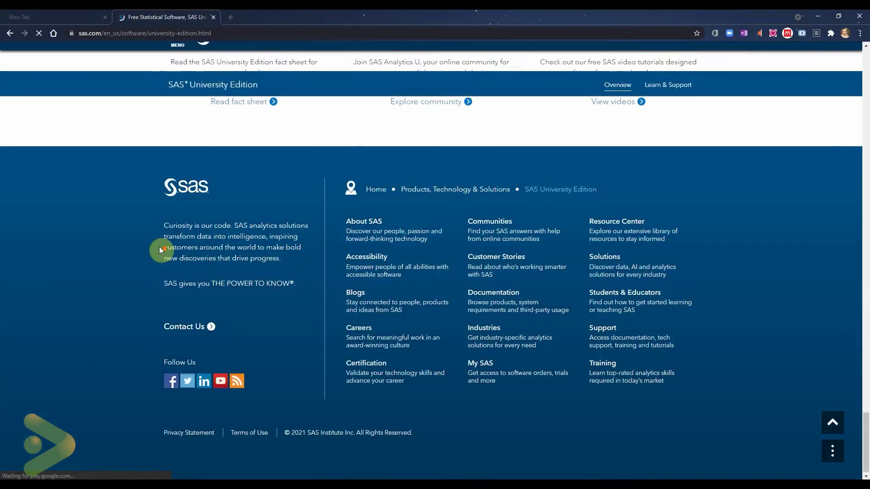
# Open the getting-started page for SAS OnDemand for Academics from the University Edition notice.
pyautogui.scroll(10, 161, 251)
pyautogui.scroll(20, 159, 247)
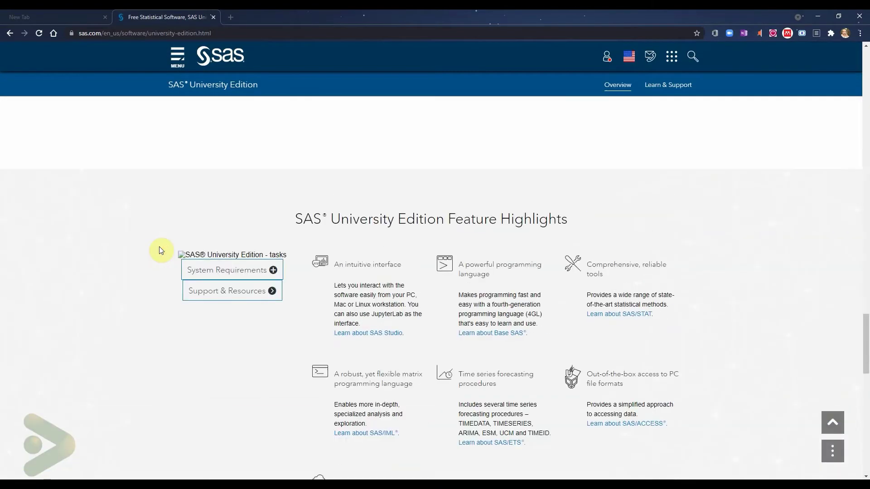
pyautogui.scroll(15, 165, 243)
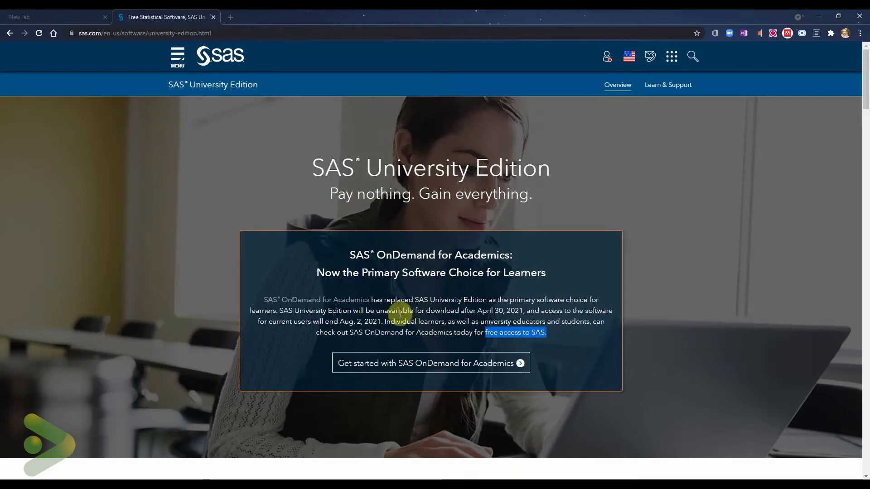
pyautogui.click(434, 375)
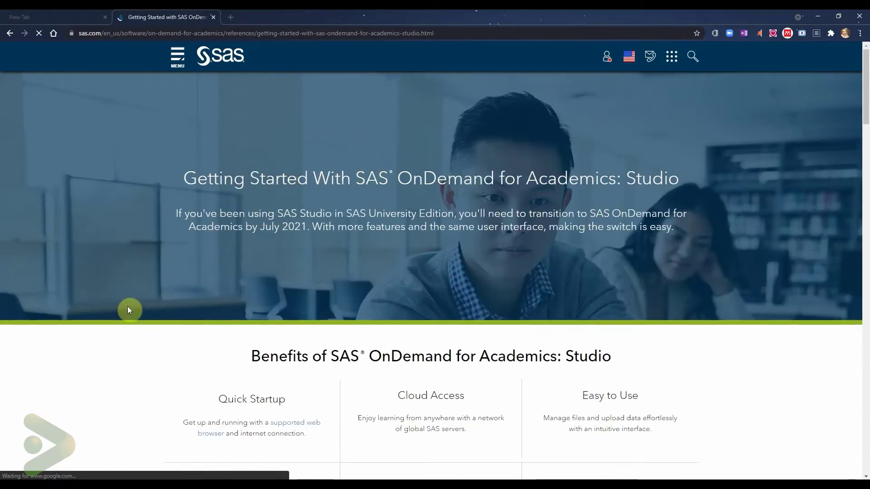
# Review the benefits of SAS OnDemand for Academics: Studio, focusing on cloud storage and access to e-learning.
pyautogui.scroll(-3, 129, 309)
pyautogui.scroll(-1, 138, 307)
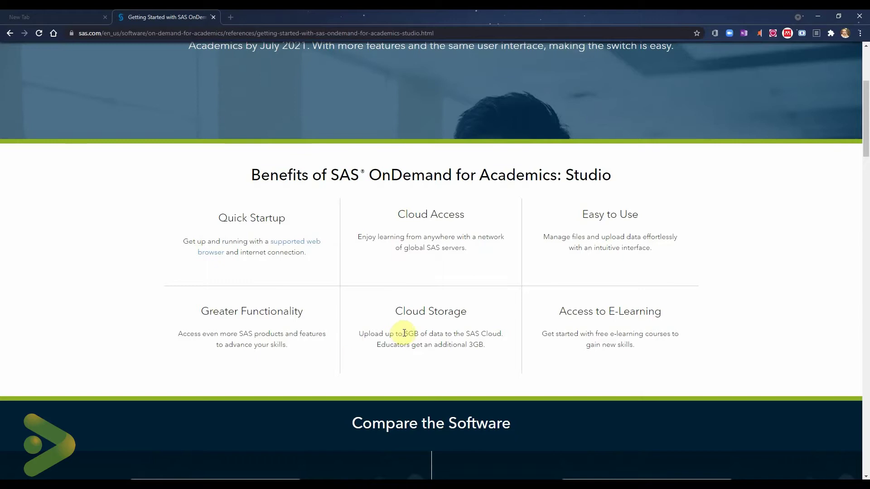
pyautogui.moveTo(404, 333); pyautogui.dragTo(503, 332)
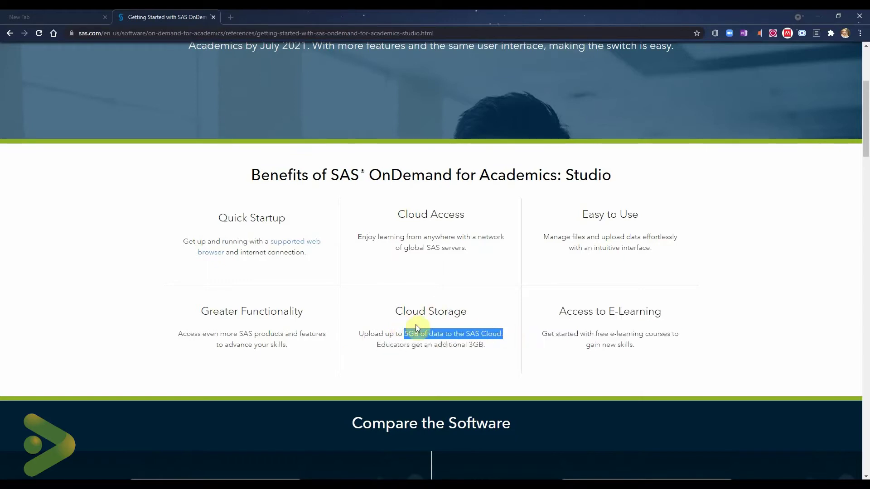
pyautogui.moveTo(376, 346); pyautogui.dragTo(486, 350)
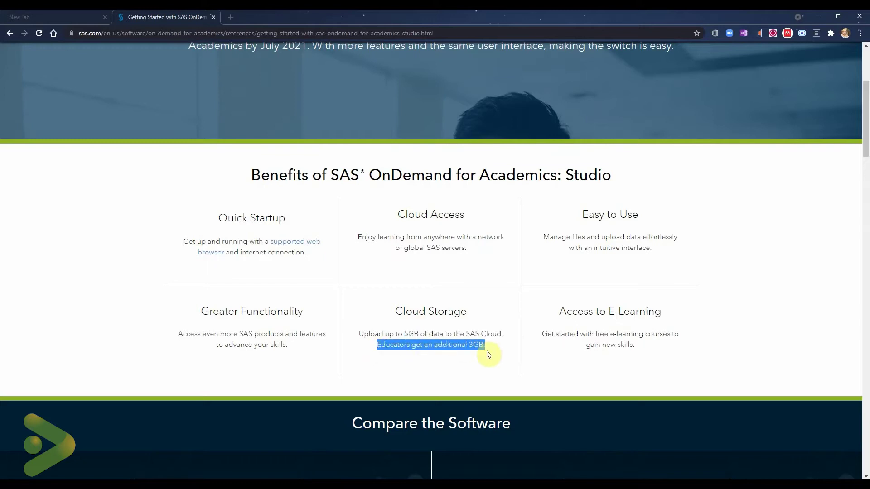
pyautogui.click(481, 311)
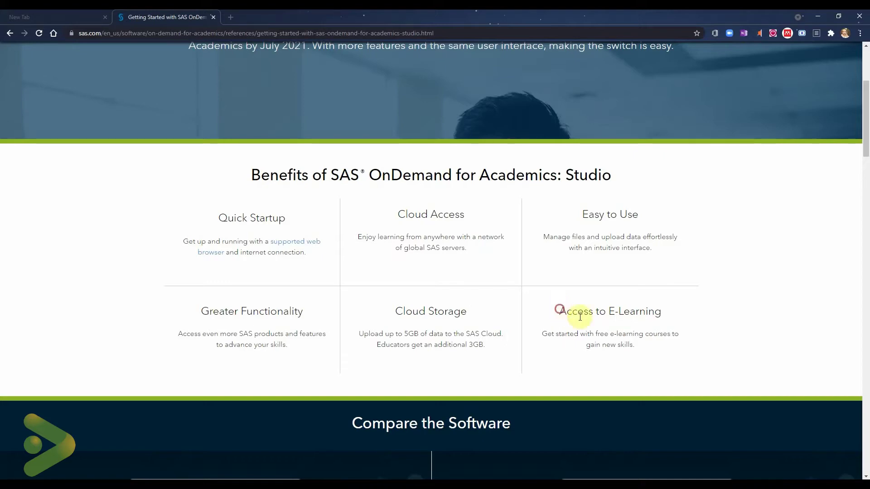
pyautogui.moveTo(560, 309); pyautogui.dragTo(645, 347)
pyautogui.click(133, 298)
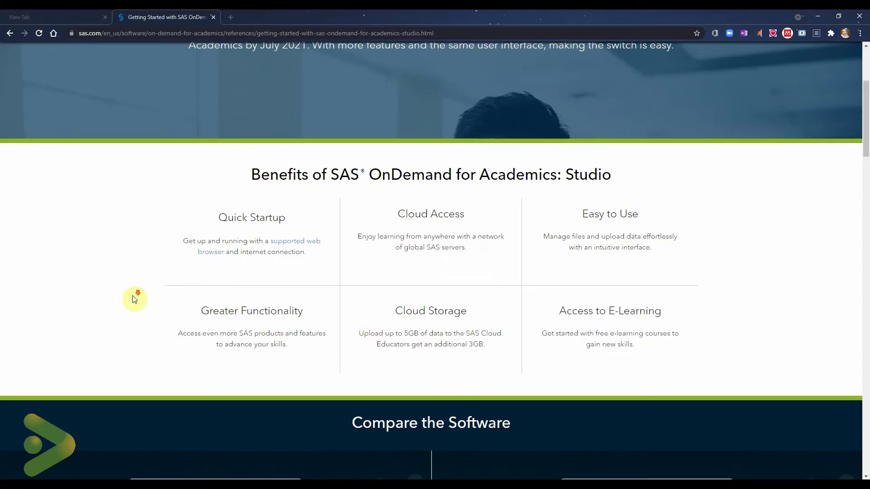
# Compare the included SAS software listed for University Edition with that listed for OnDemand for Academics.
pyautogui.scroll(-6, 133, 298)
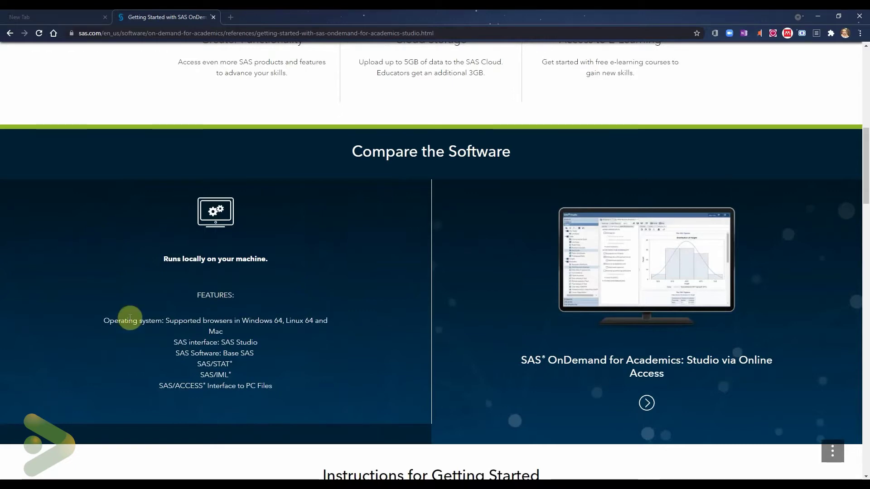
pyautogui.scroll(-2, 130, 318)
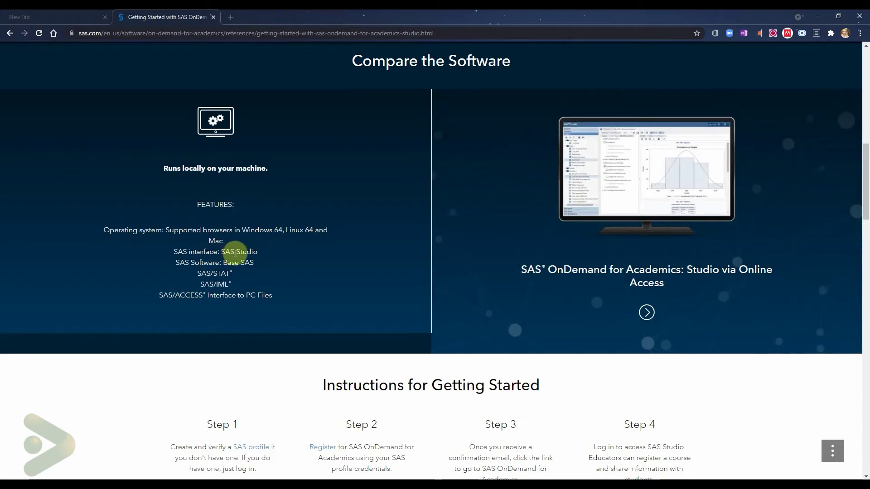
pyautogui.moveTo(255, 264); pyautogui.dragTo(231, 262)
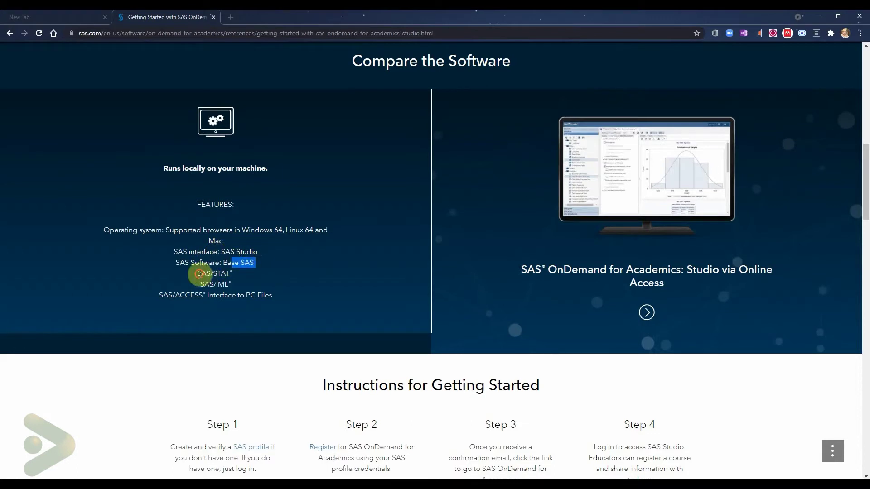
pyautogui.click(210, 274)
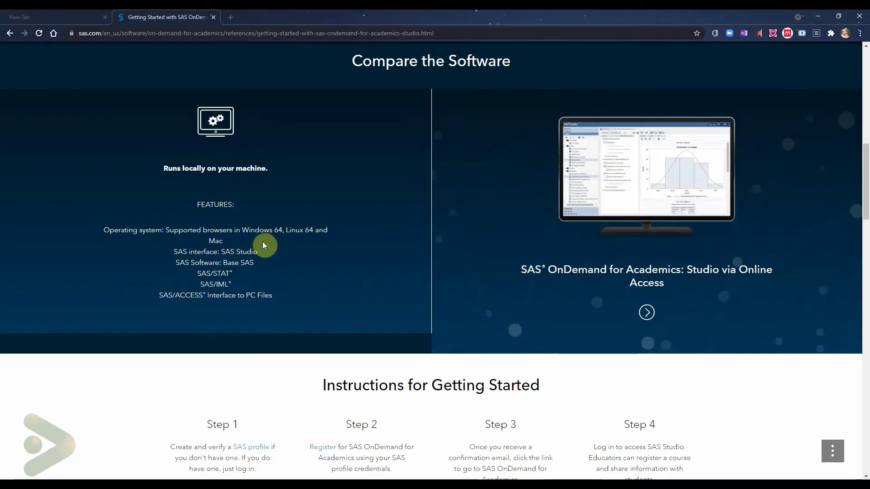
pyautogui.moveTo(599, 261)
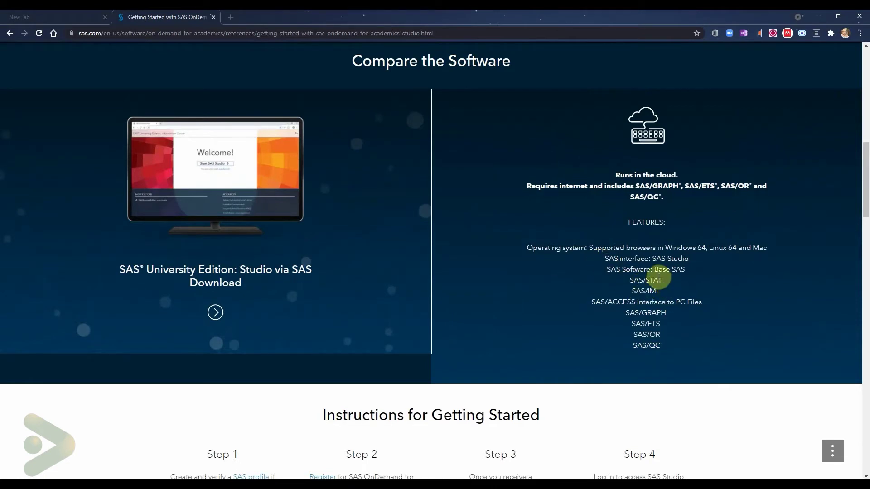
pyautogui.click(628, 314)
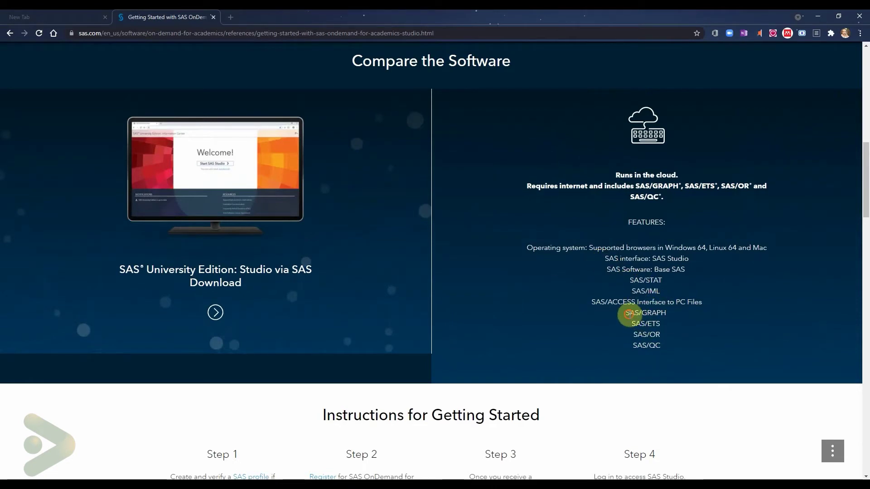
pyautogui.moveTo(628, 314); pyautogui.dragTo(645, 343)
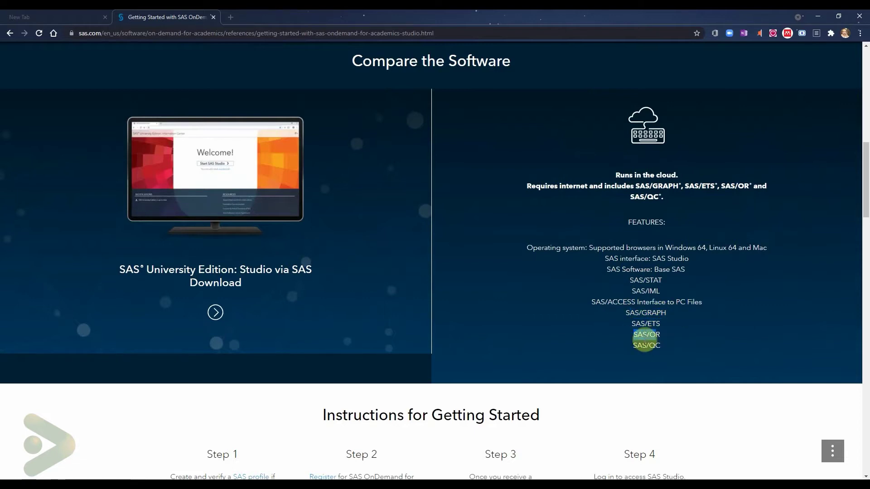
pyautogui.doubleClick(639, 345)
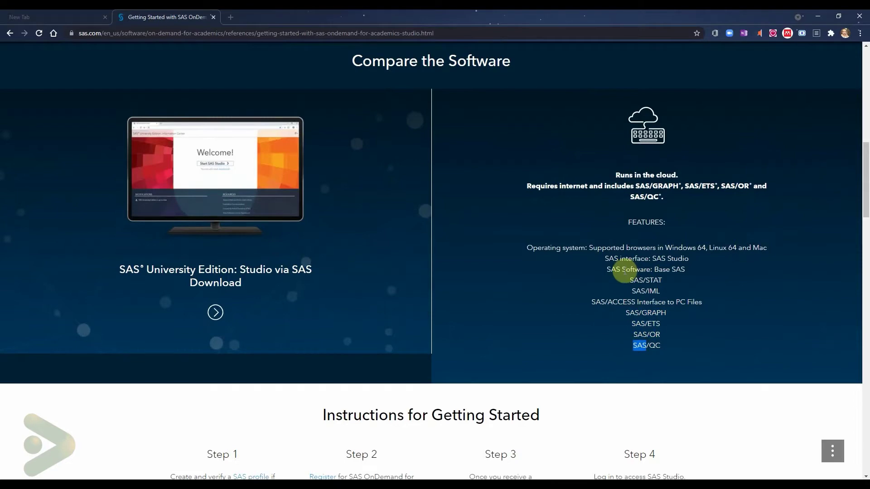
# Check in the software comparison where University Edition and OnDemand for Academics each run.
pyautogui.moveTo(439, 272)
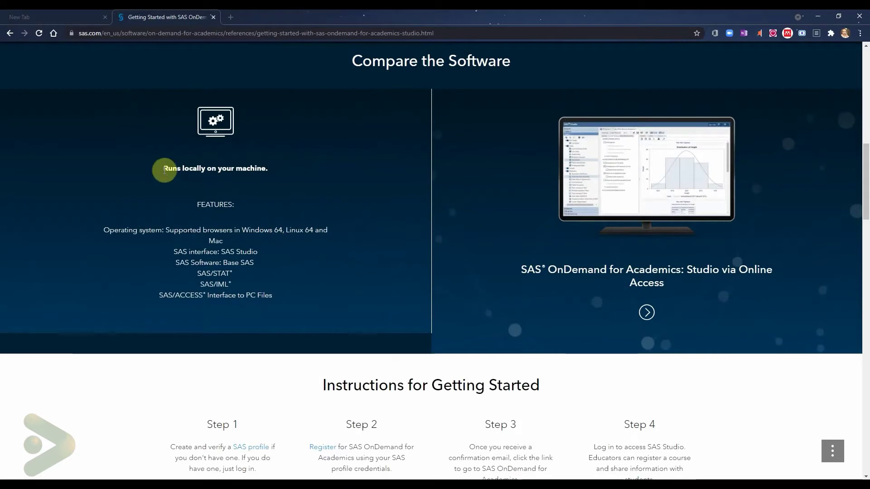
pyautogui.moveTo(163, 170); pyautogui.dragTo(265, 170)
pyautogui.moveTo(627, 177)
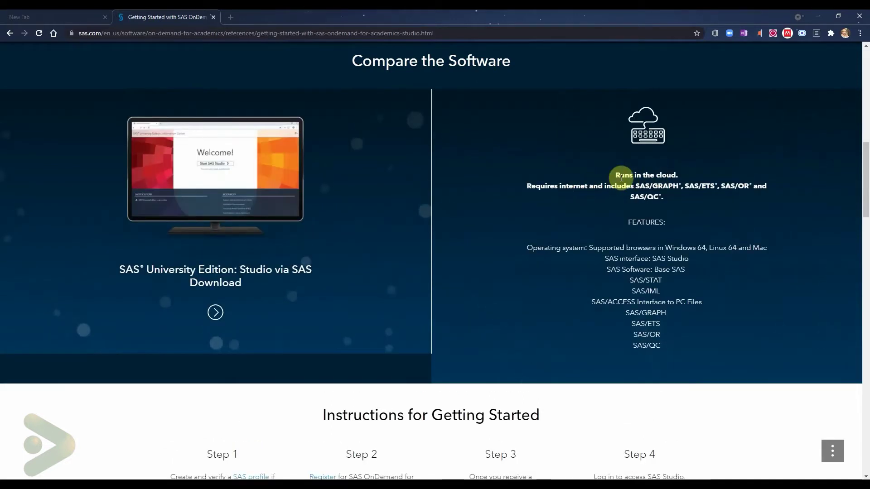
pyautogui.moveTo(619, 175); pyautogui.dragTo(681, 176)
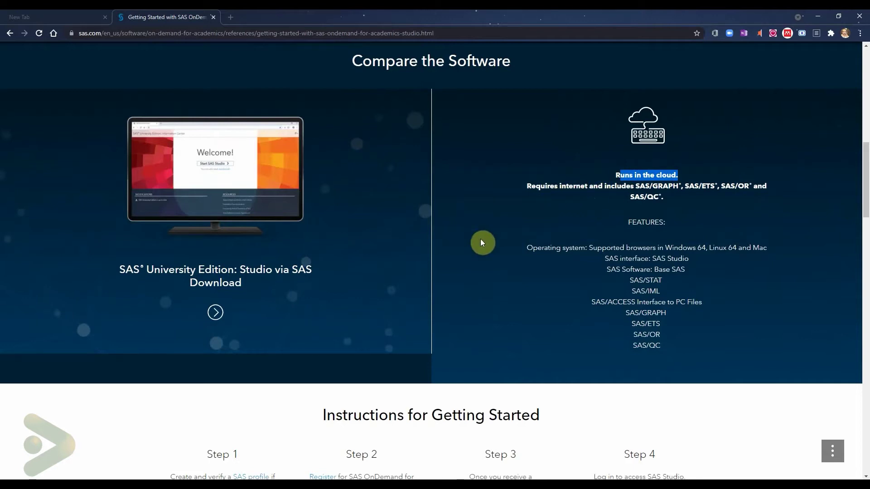
# Read the four-step instructions for getting started, covering the SAS profile, registration, confirmation email and login.
pyautogui.scroll(-5, 481, 239)
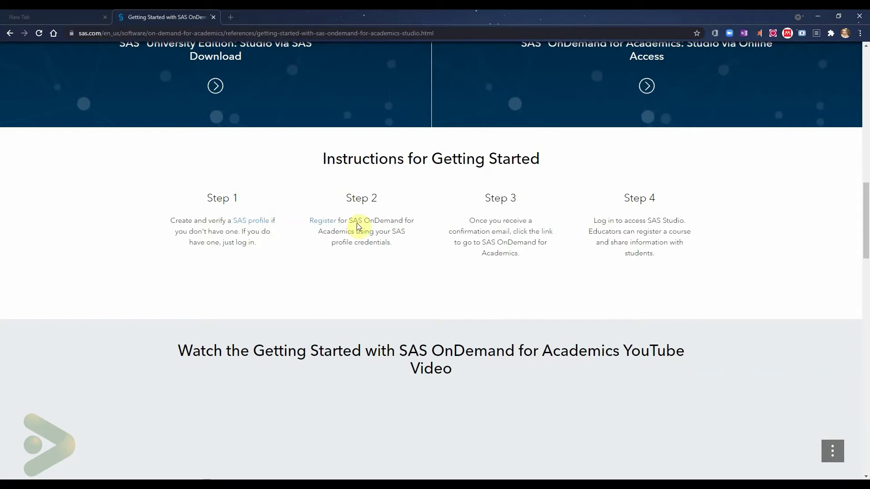
pyautogui.moveTo(353, 222); pyautogui.dragTo(363, 231)
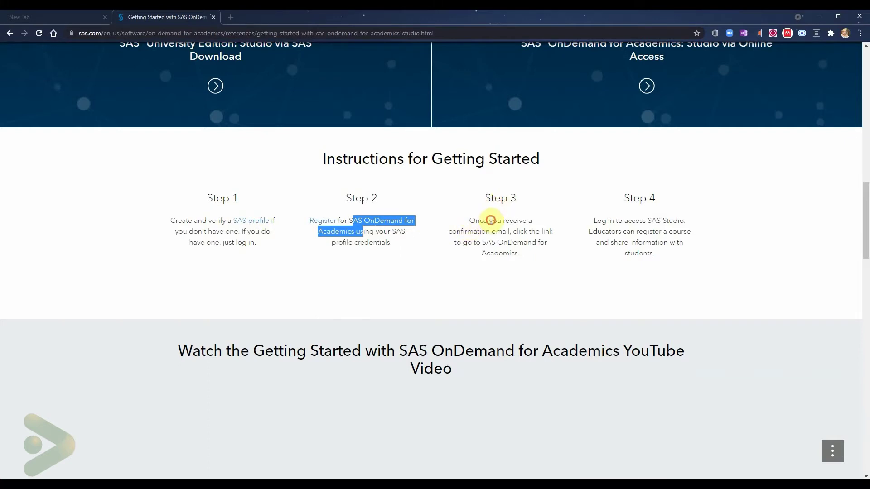
pyautogui.click(487, 222)
pyautogui.moveTo(456, 231); pyautogui.dragTo(529, 233)
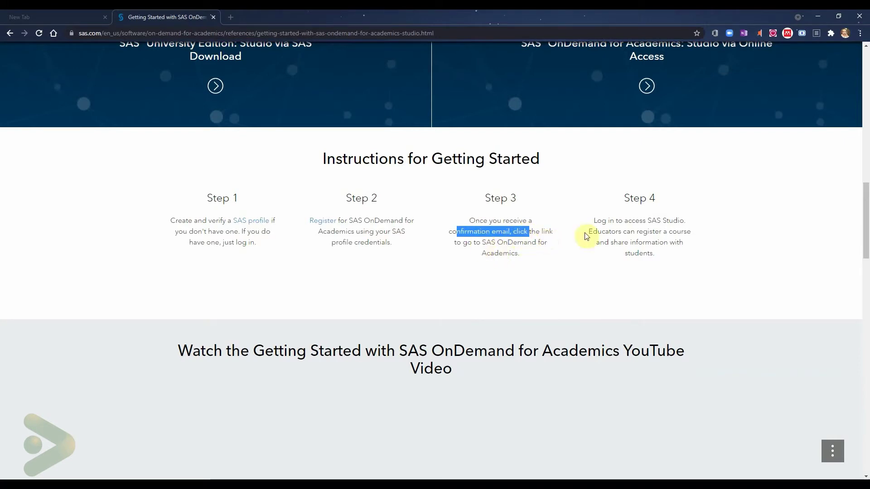
pyautogui.scroll(-3, 208, 293)
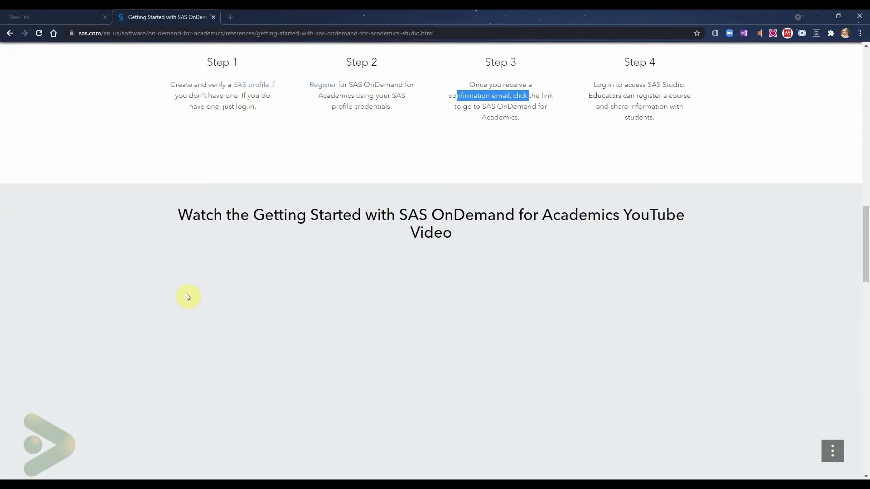
# Look through the rest of the getting-started page, focusing on the supplementary resources and the Free E-Learning Courses.
pyautogui.scroll(-4, 136, 276)
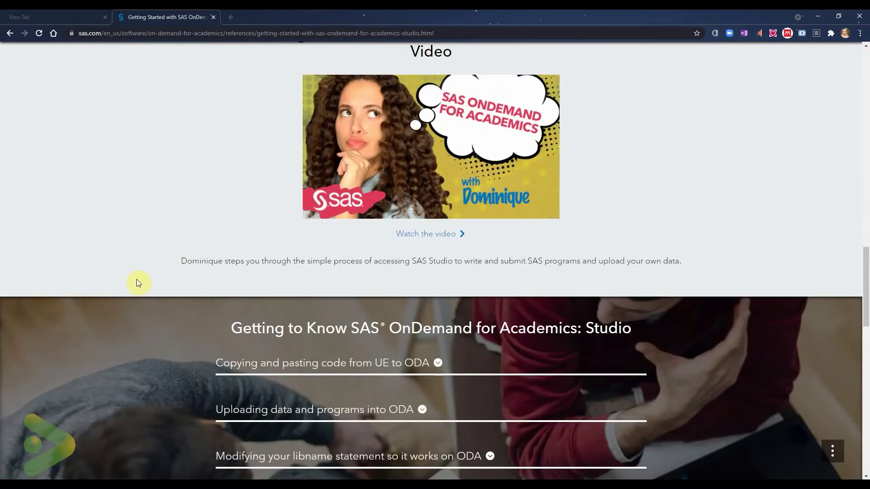
pyautogui.scroll(-4, 139, 282)
pyautogui.scroll(-4, 137, 279)
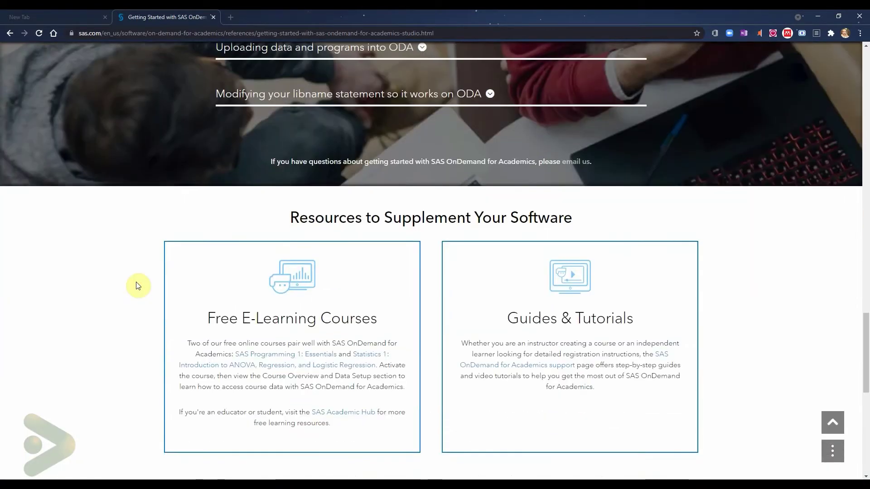
pyautogui.scroll(-2, 138, 285)
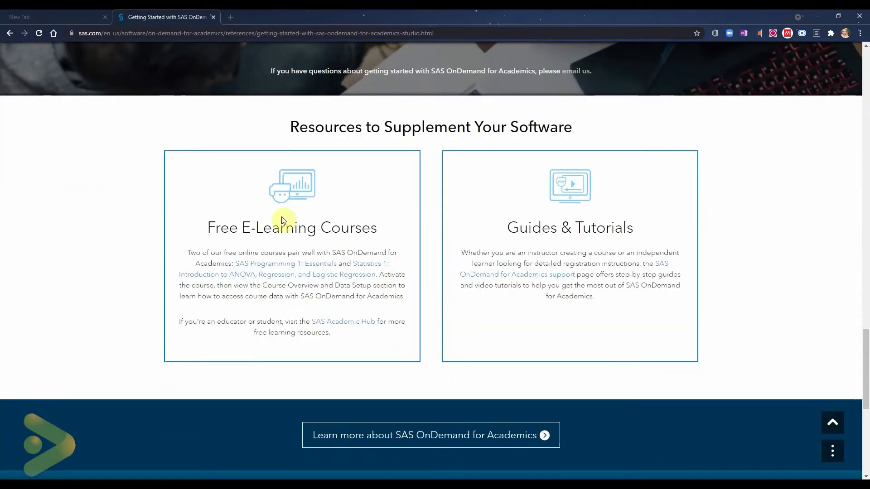
pyautogui.moveTo(307, 228); pyautogui.dragTo(376, 228)
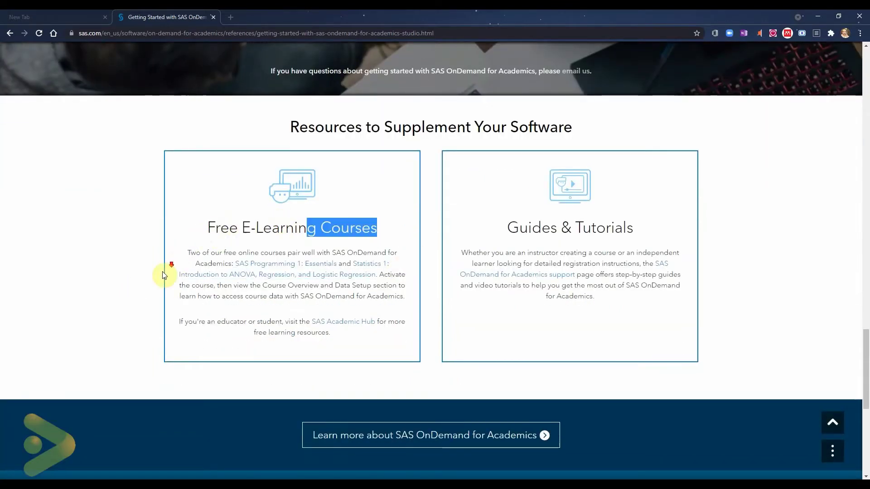
pyautogui.scroll(-4, 136, 285)
pyautogui.scroll(-3, 113, 297)
# Open the SAS profile creation form from Step 1 of the getting-started instructions and set the preferred language to English.
pyautogui.scroll(12, 115, 308)
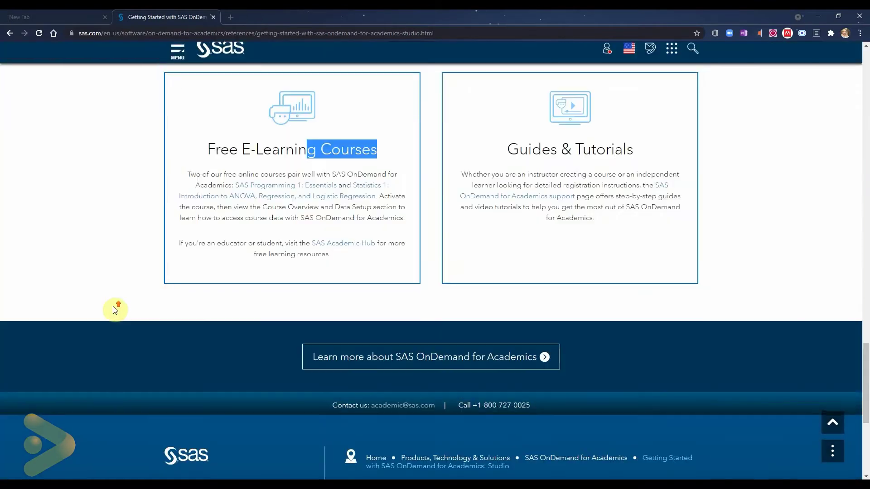
pyautogui.scroll(12, 114, 311)
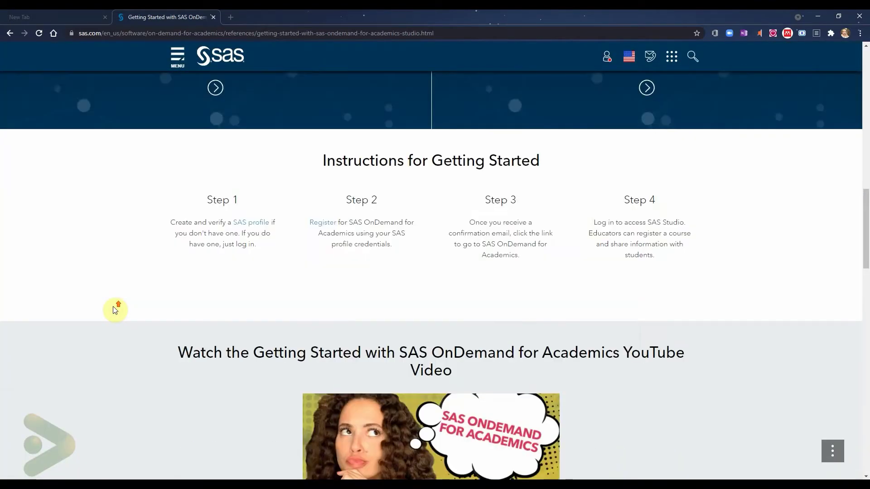
pyautogui.scroll(1, 114, 310)
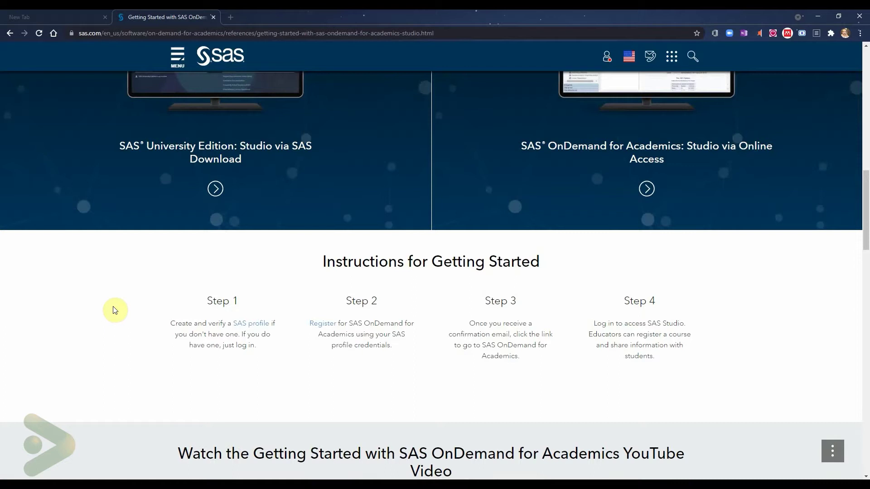
pyautogui.click(252, 326)
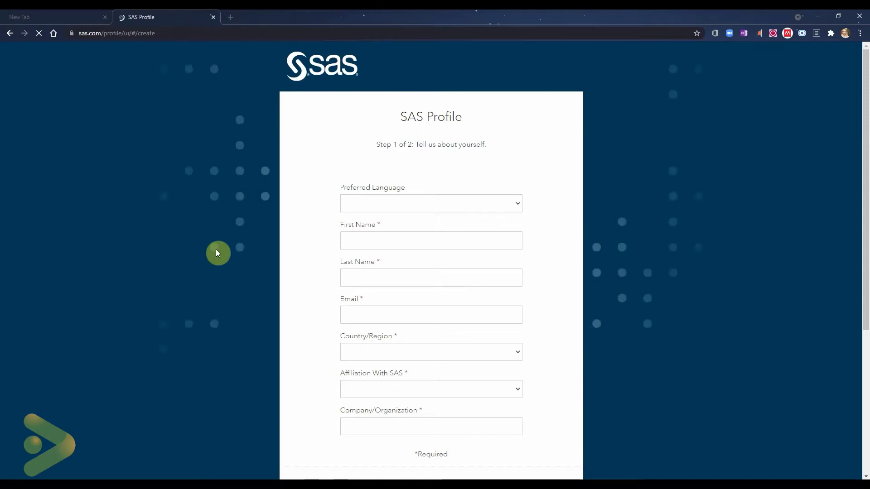
pyautogui.scroll(-2, 235, 265)
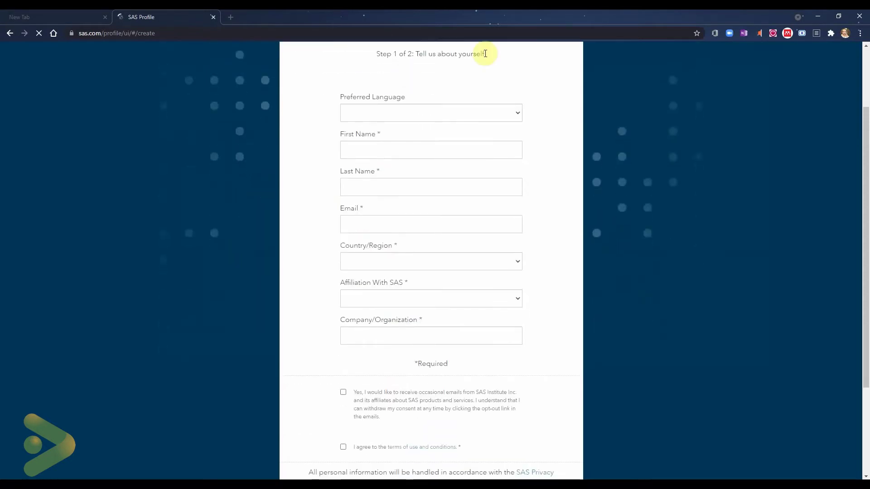
pyautogui.click(518, 112)
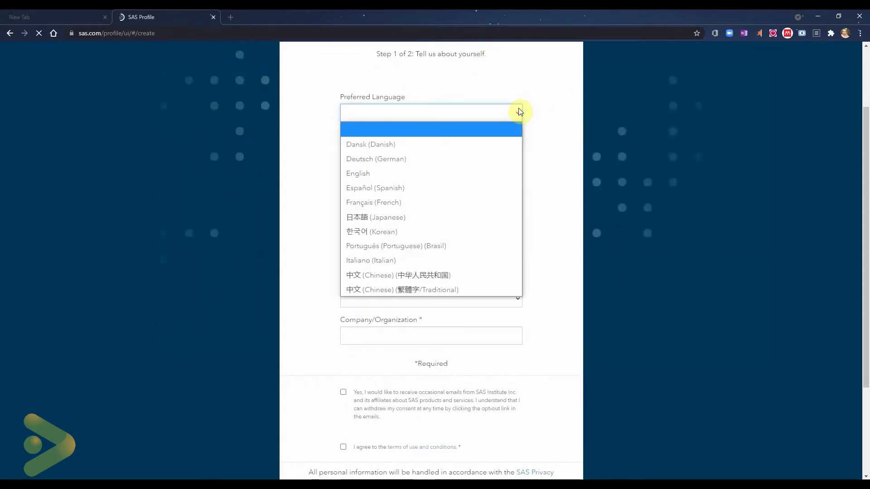
pyautogui.click(504, 168)
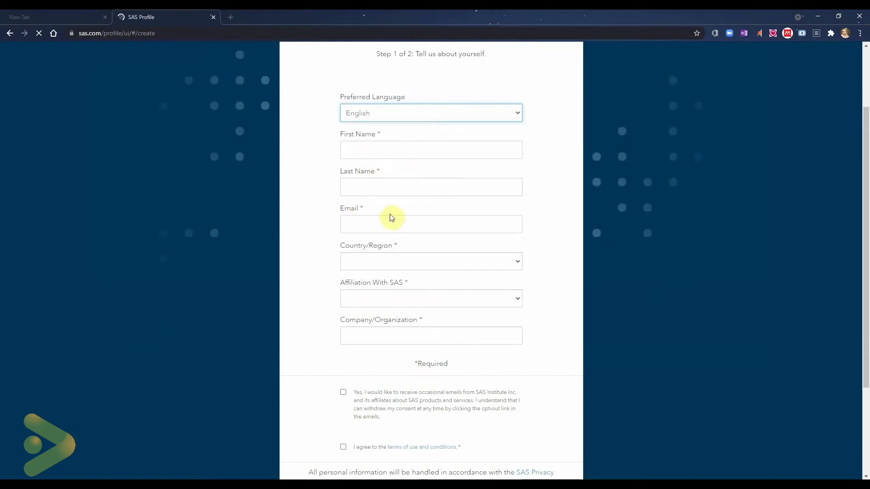
# Review the remaining SAS profile fields, including the country choices, and the note about what follows profile creation.
pyautogui.scroll(-1, 556, 274)
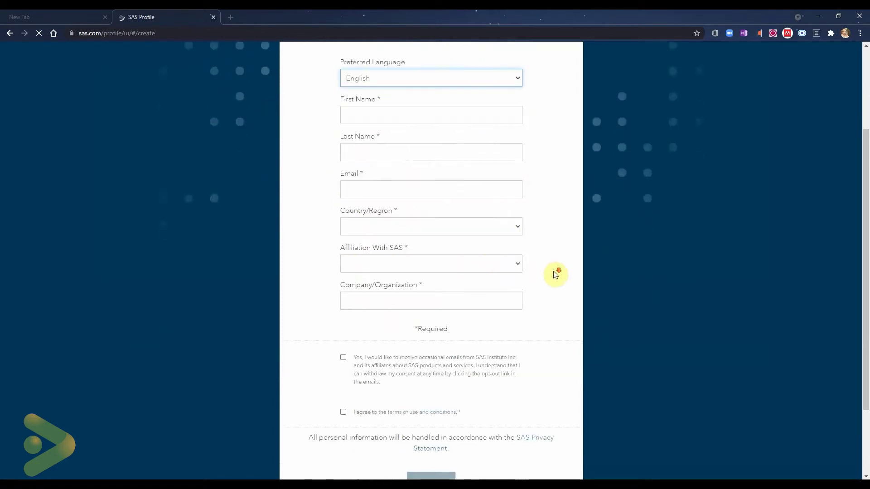
pyautogui.click(515, 216)
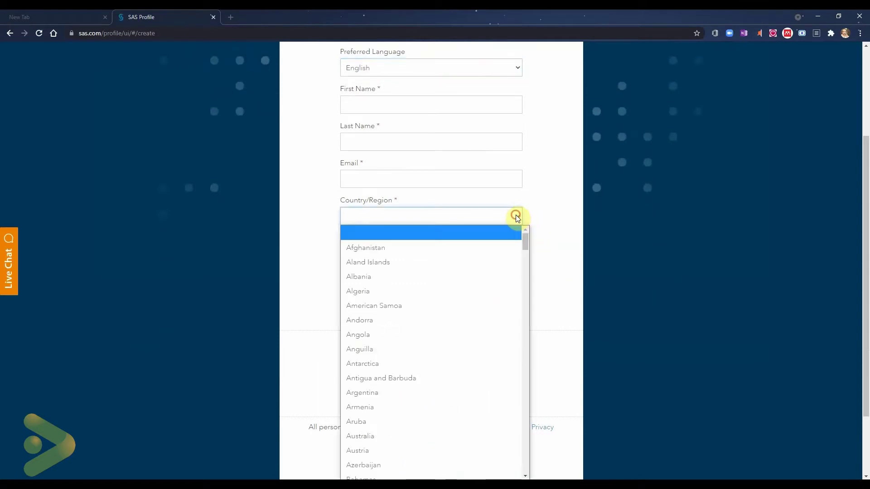
pyautogui.click(547, 212)
pyautogui.scroll(-2, 551, 259)
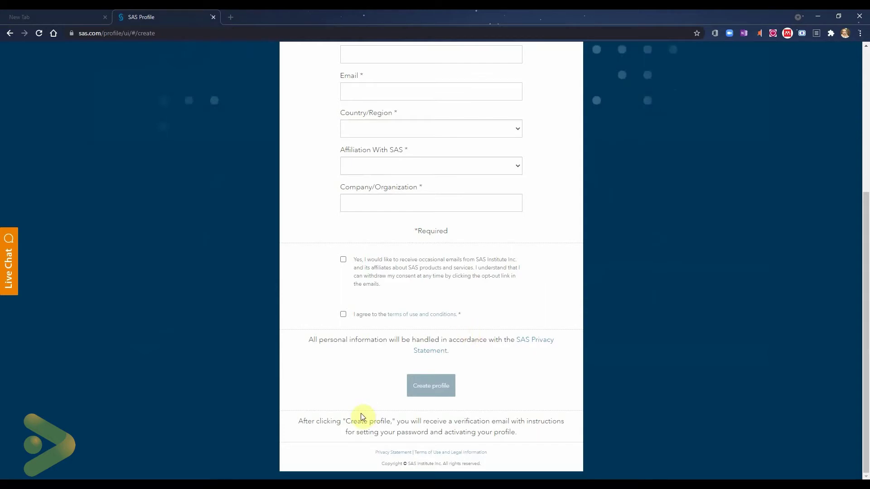
pyautogui.moveTo(347, 422); pyautogui.dragTo(391, 421)
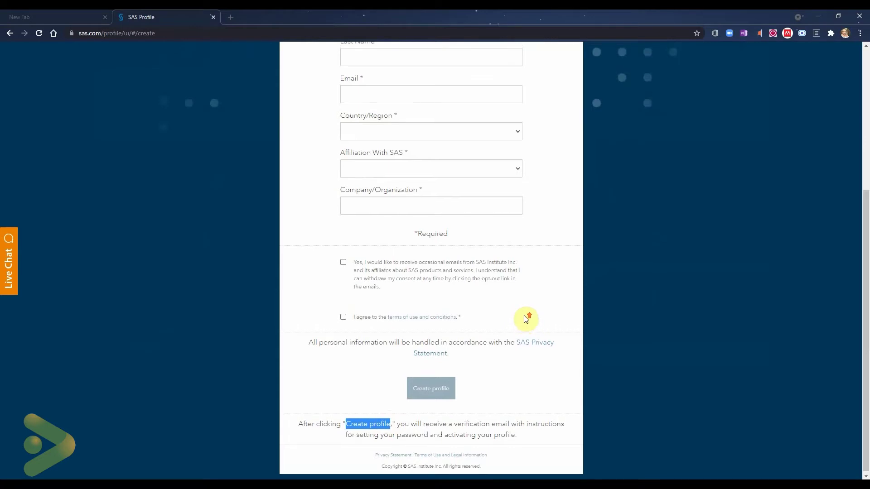
pyautogui.scroll(5, 525, 320)
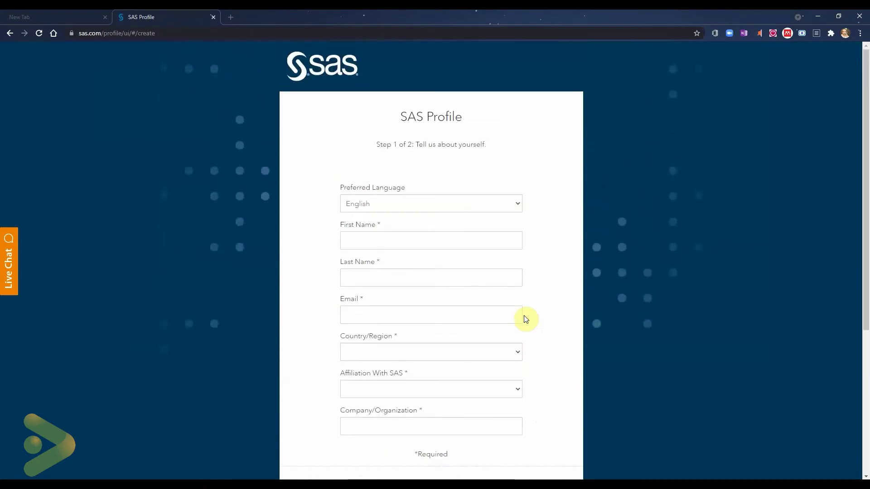
# Return to the getting-started instructions and open the SAS OnDemand for Academics registration page from Step 2, reloading it.
pyautogui.click(6, 36)
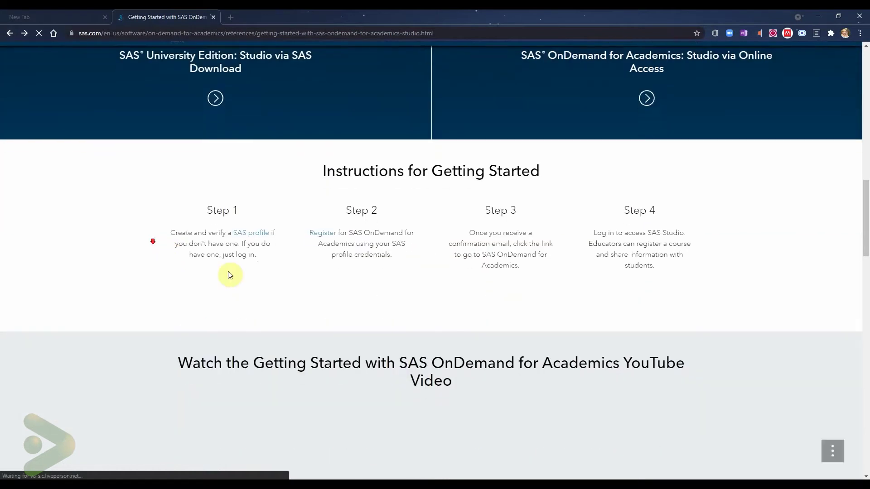
pyautogui.click(321, 236)
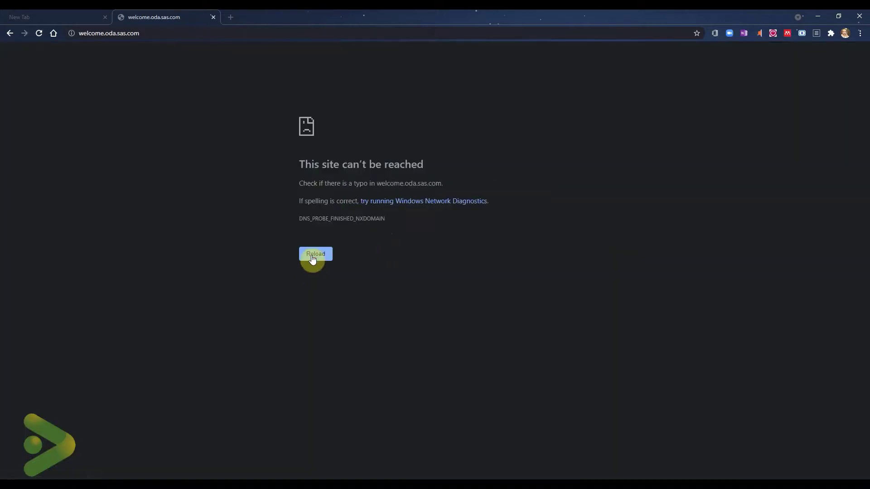
pyautogui.click(311, 256)
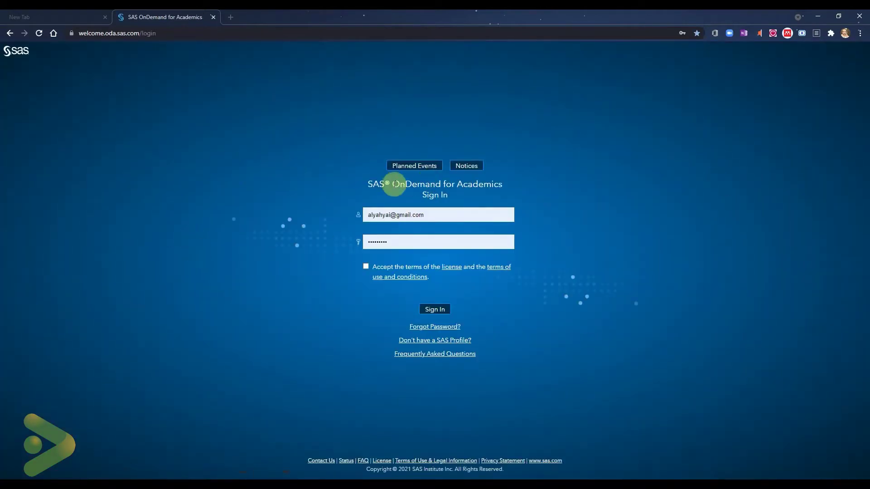
# Sign in to SAS OnDemand for Academics with the saved account credentials, accepting the license and terms of use.
pyautogui.click(449, 213)
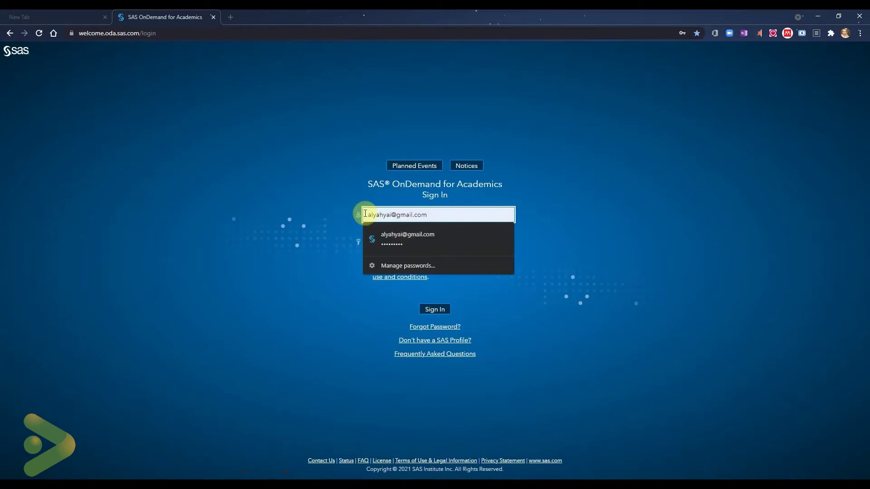
pyautogui.click(267, 208)
pyautogui.click(383, 242)
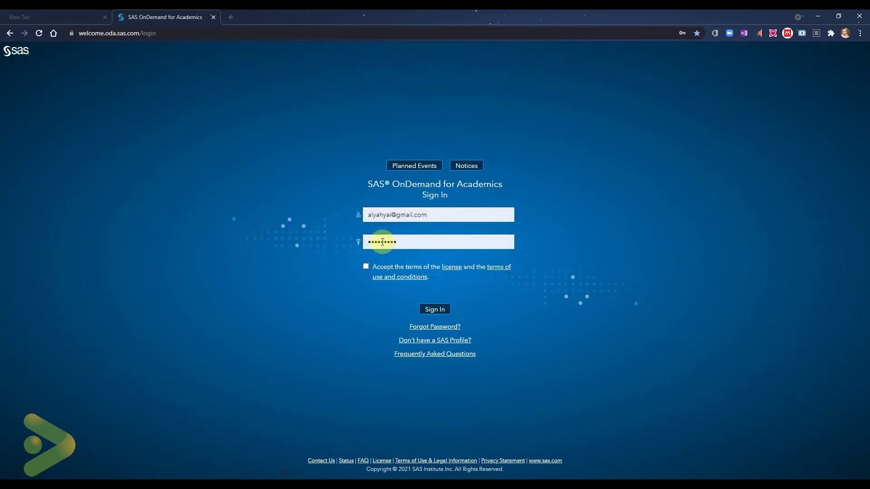
pyautogui.click(365, 266)
pyautogui.click(437, 312)
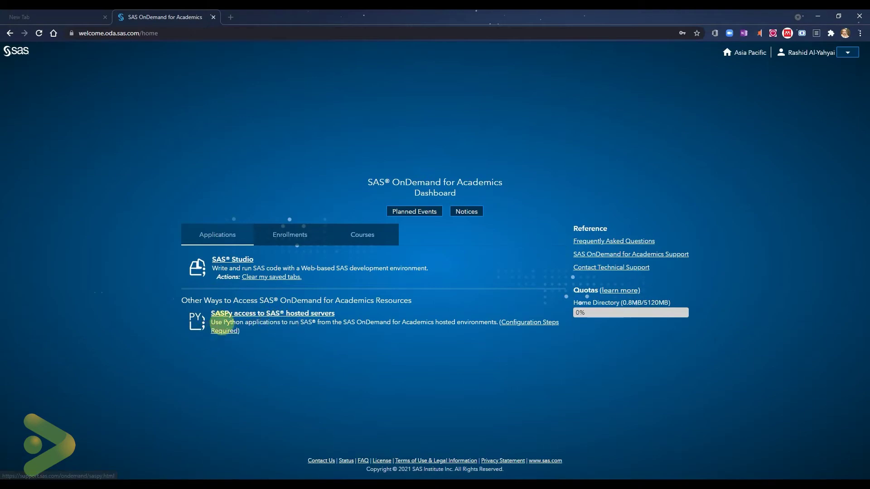
# Read the SASPy option for Python applications on the dashboard and try to launch SAS Studio.
pyautogui.moveTo(225, 323); pyautogui.dragTo(281, 324)
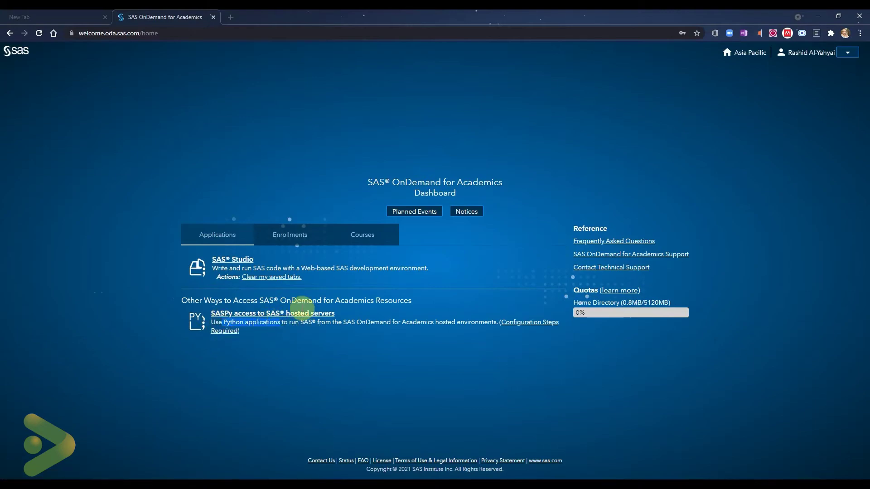
pyautogui.click(240, 262)
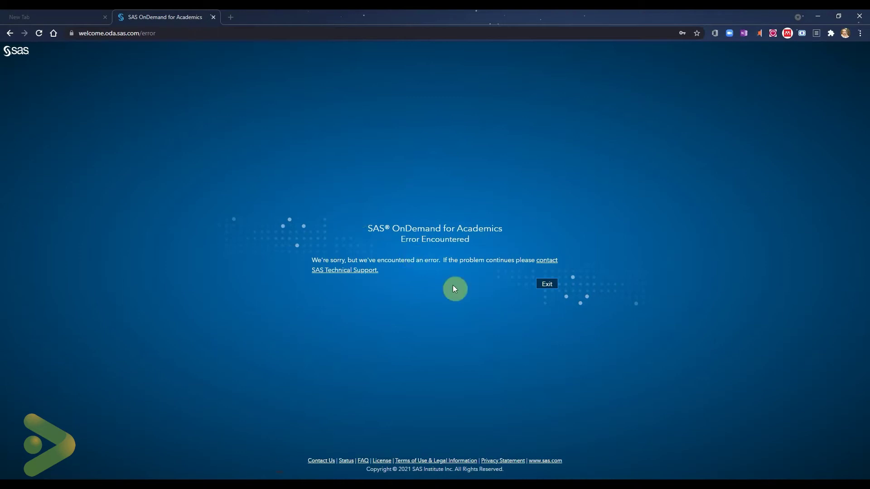
pyautogui.click(546, 286)
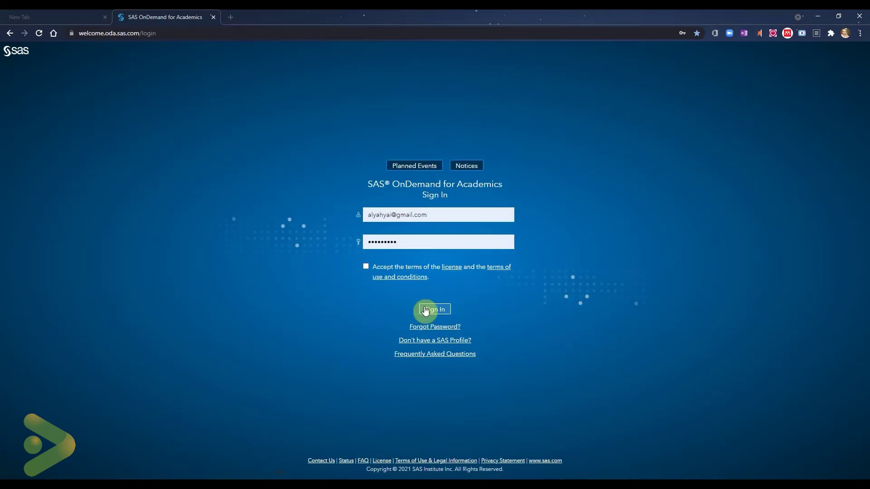
# Sign in again with the license terms accepted and launch SAS Studio from the dashboard.
pyautogui.click(425, 311)
pyautogui.click(366, 266)
pyautogui.click(443, 309)
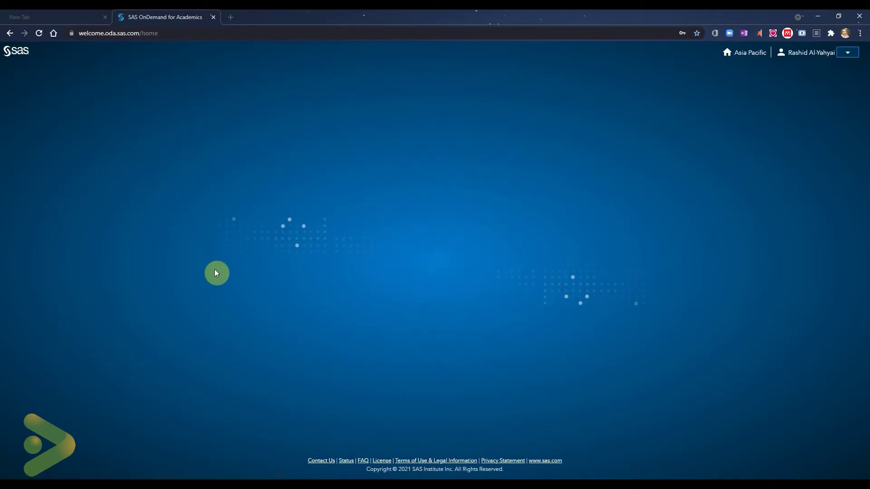
pyautogui.click(235, 260)
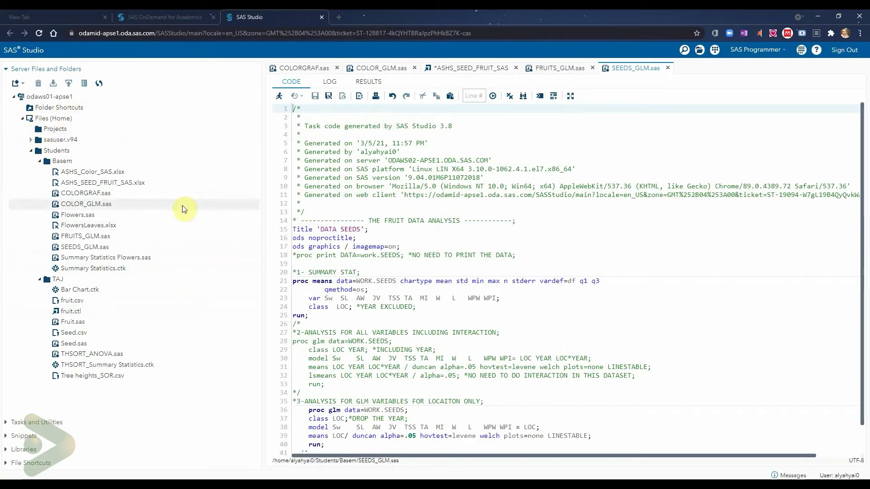
# Look through the code of the open SEEDS_GLM.sas program.
pyautogui.click(375, 264)
pyautogui.scroll(-2, 427, 306)
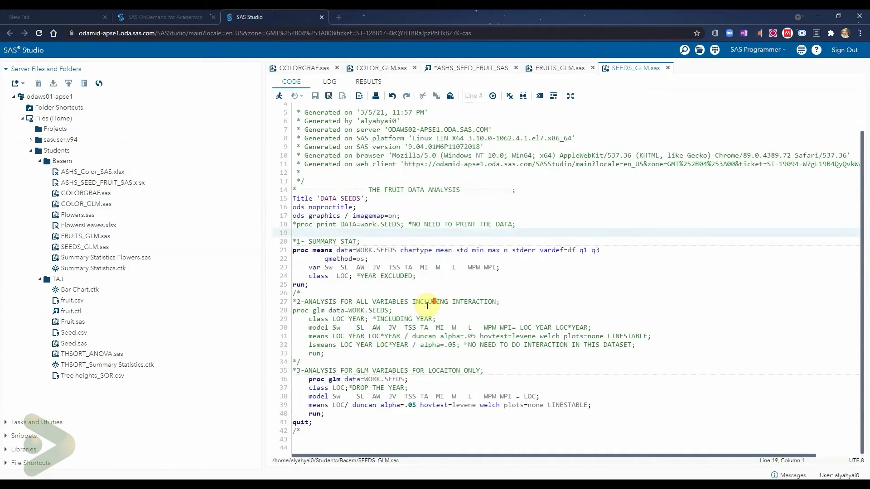
pyautogui.scroll(2, 427, 306)
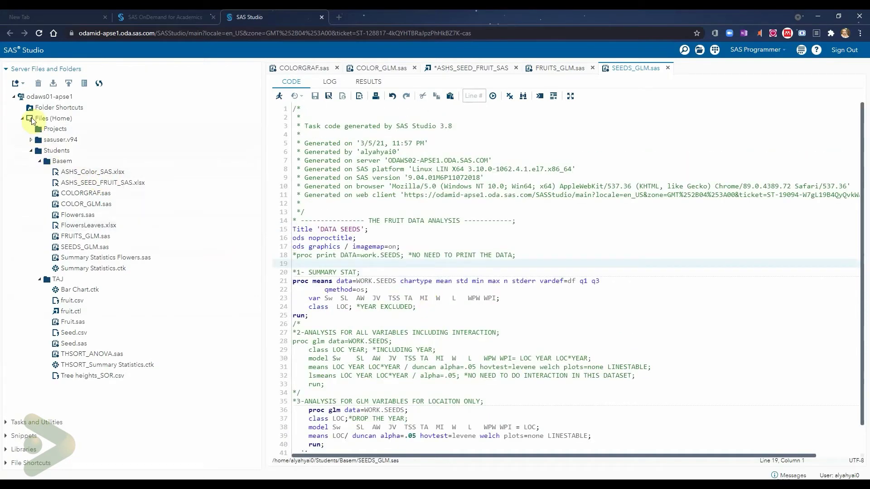
# Examine the odaws01-apse1 folder tree by collapsing and re-expanding it, and the DATA=work reference in the code.
pyautogui.click(14, 96)
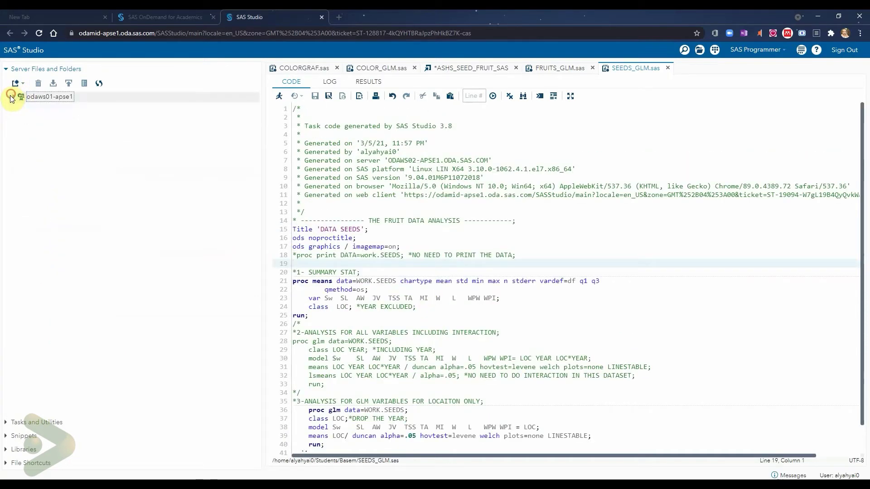
pyautogui.click(6, 70)
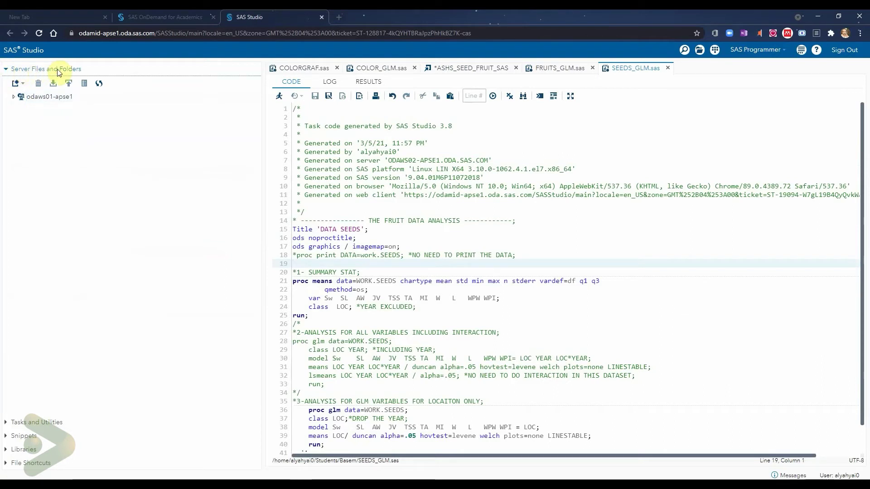
pyautogui.click(14, 96)
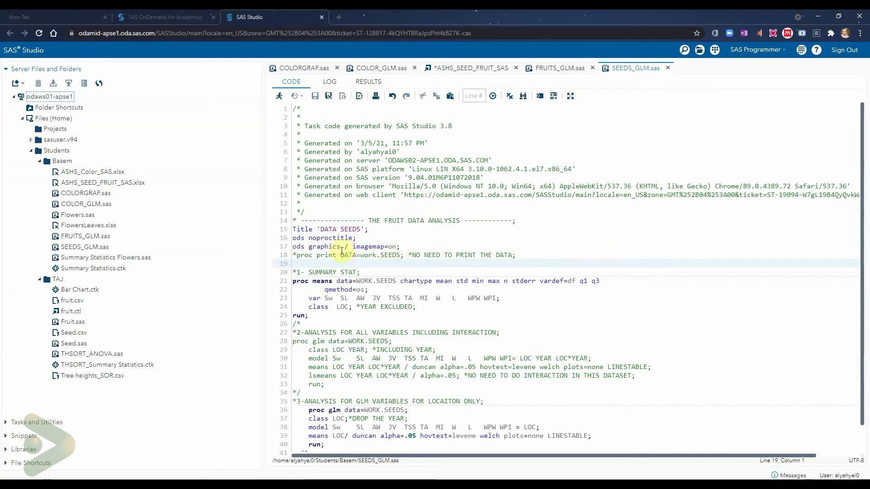
pyautogui.moveTo(340, 255); pyautogui.dragTo(377, 255)
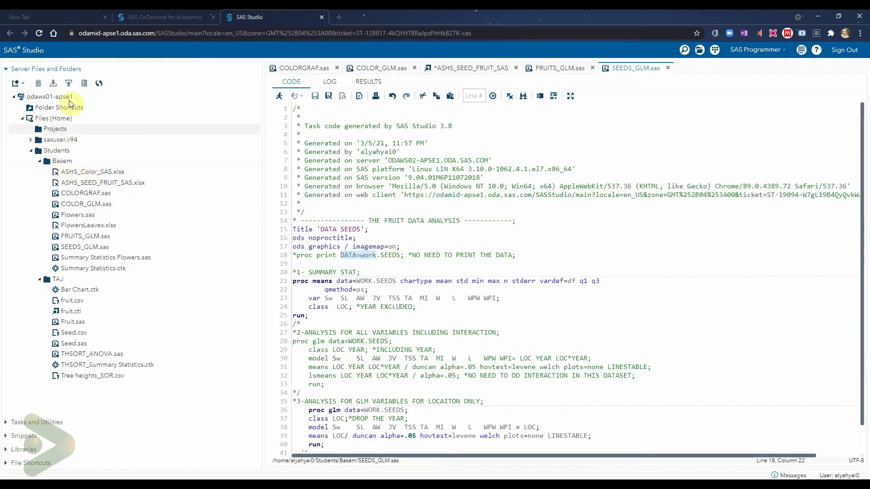
# Collapse both subfolders inside the Students folder.
pyautogui.click(55, 162)
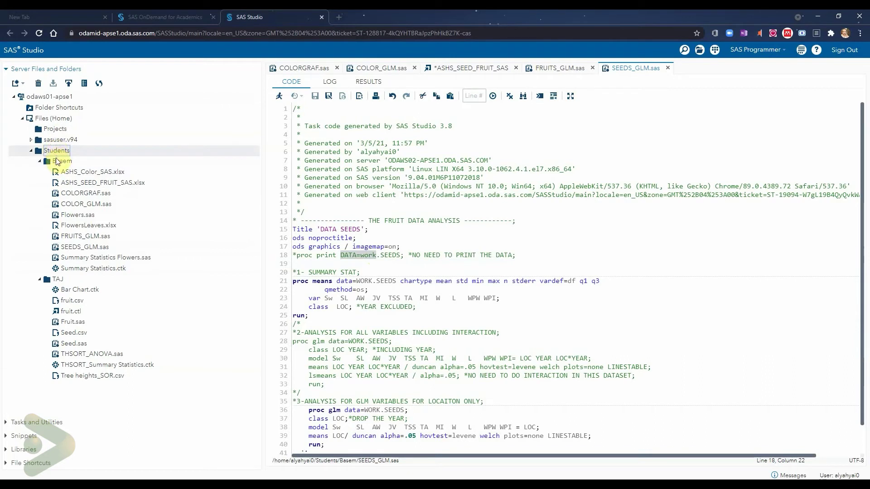
pyautogui.click(41, 161)
pyautogui.click(41, 172)
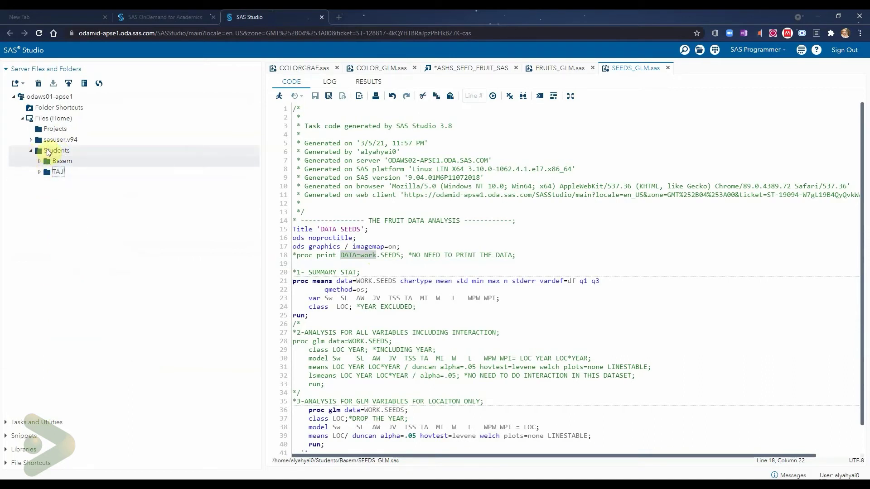
# Upload ASHS_Color_SAS.xlsx from the ASHS conference folder on the Desktop into the first subfolder of Students.
pyautogui.click(53, 153)
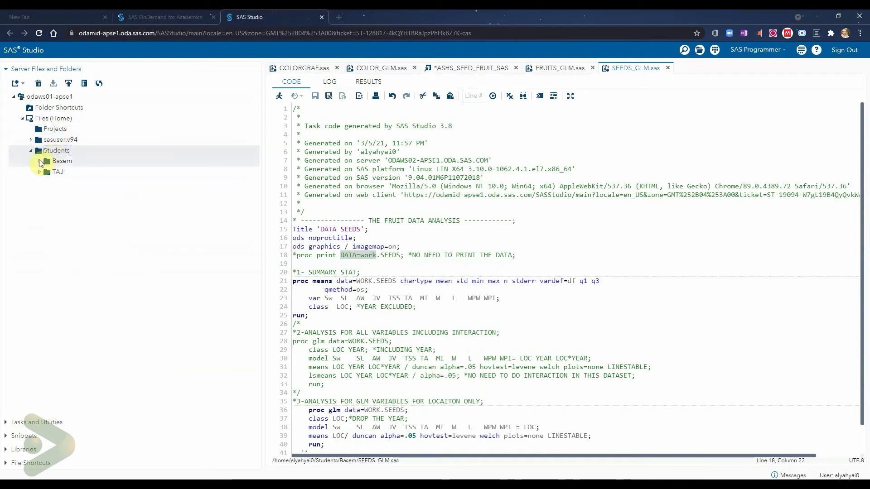
pyautogui.click(41, 161)
pyautogui.click(68, 162)
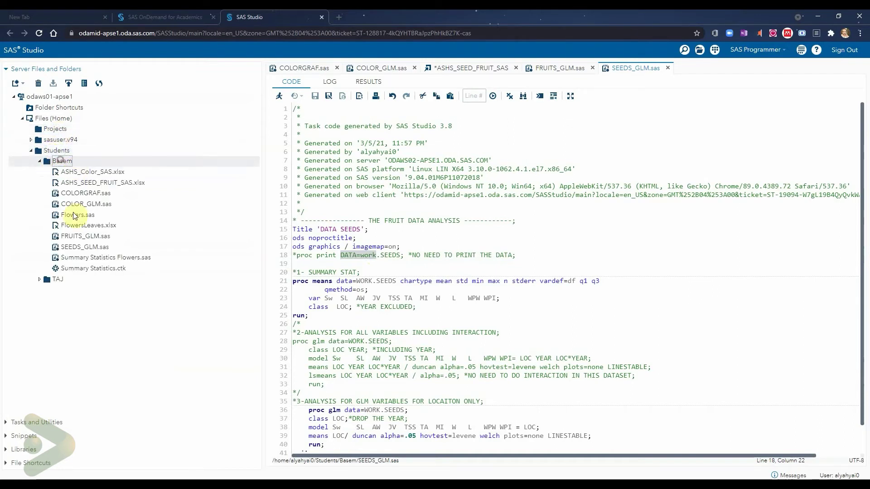
pyautogui.click(69, 83)
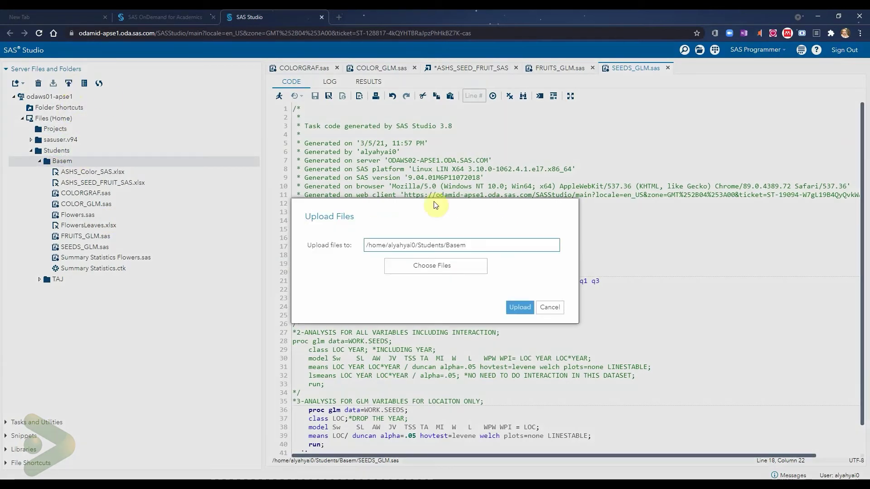
pyautogui.click(451, 267)
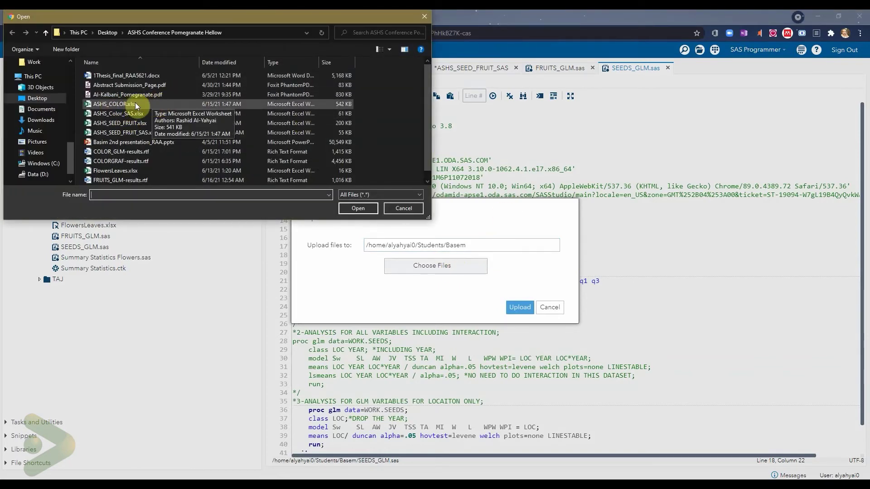
pyautogui.click(140, 113)
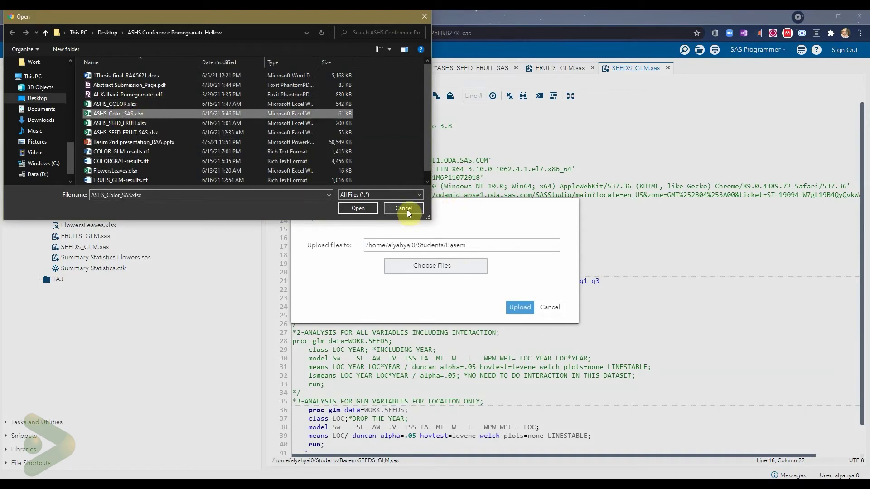
pyautogui.click(359, 208)
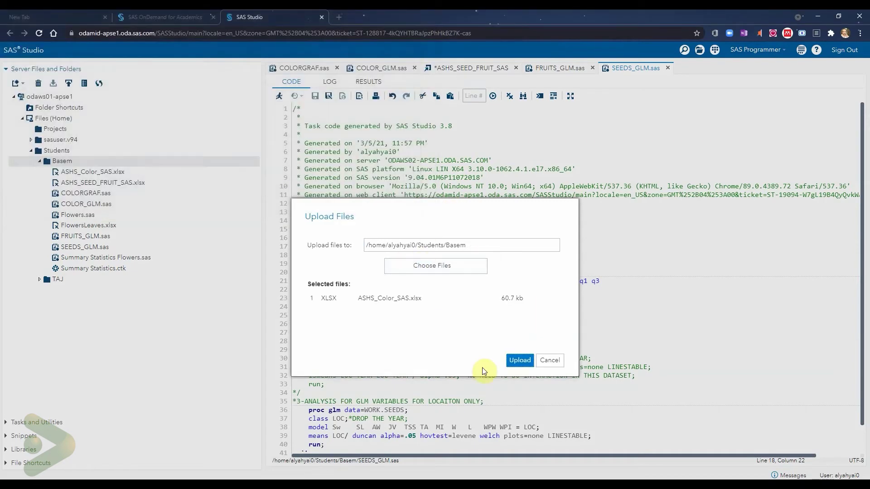
pyautogui.click(520, 361)
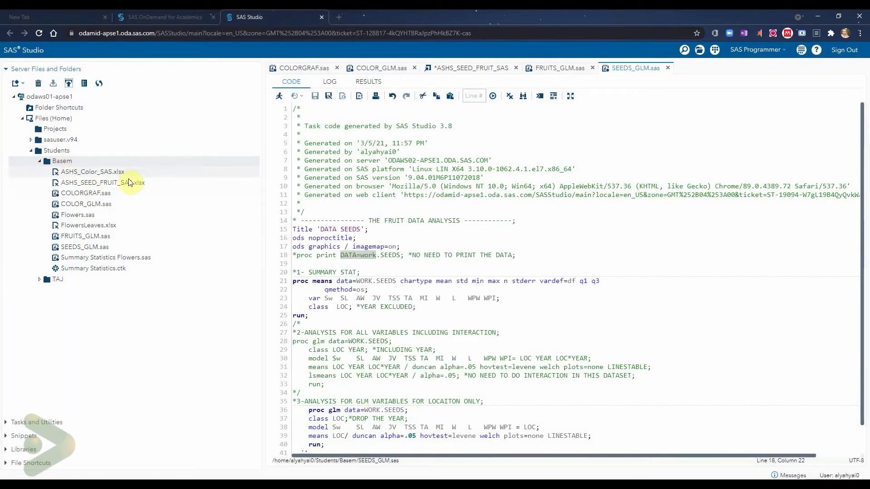
# Import ASHS_SEED_FRUIT_SAS.xlsx with the default settings and run the generated import code.
pyautogui.click(112, 182)
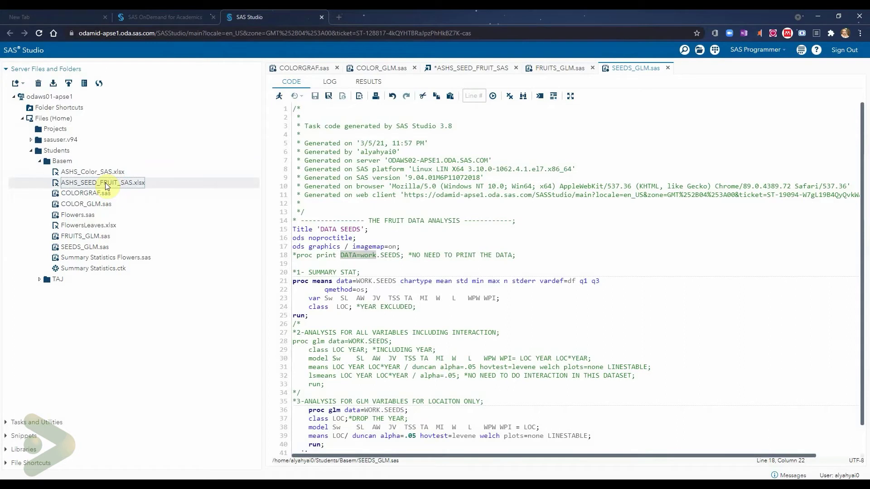
pyautogui.rightClick(105, 183)
pyautogui.moveTo(130, 207)
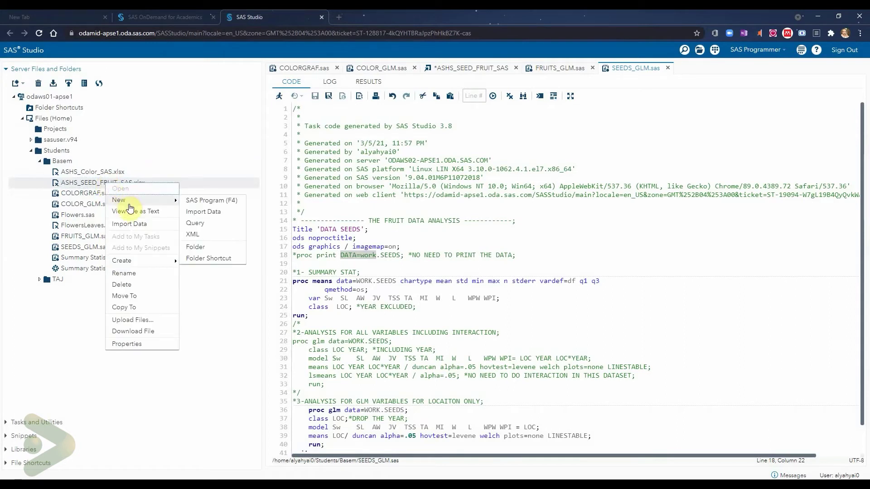
pyautogui.click(136, 223)
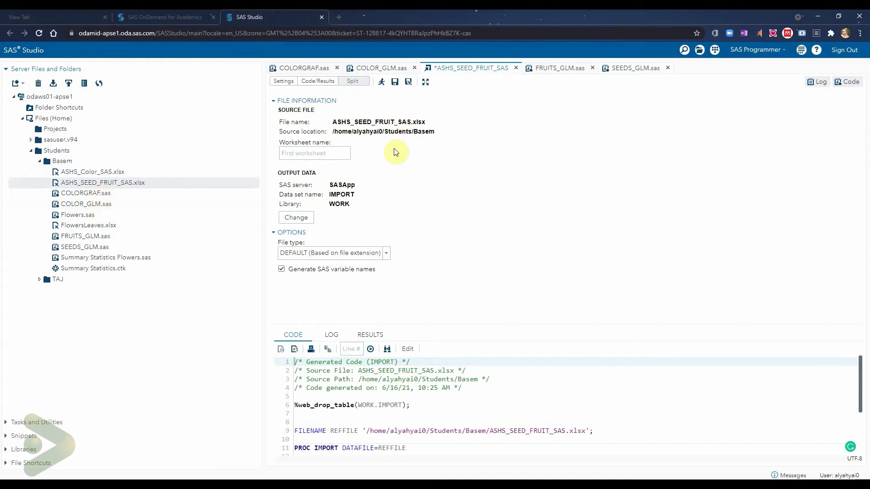
pyautogui.scroll(-3, 412, 410)
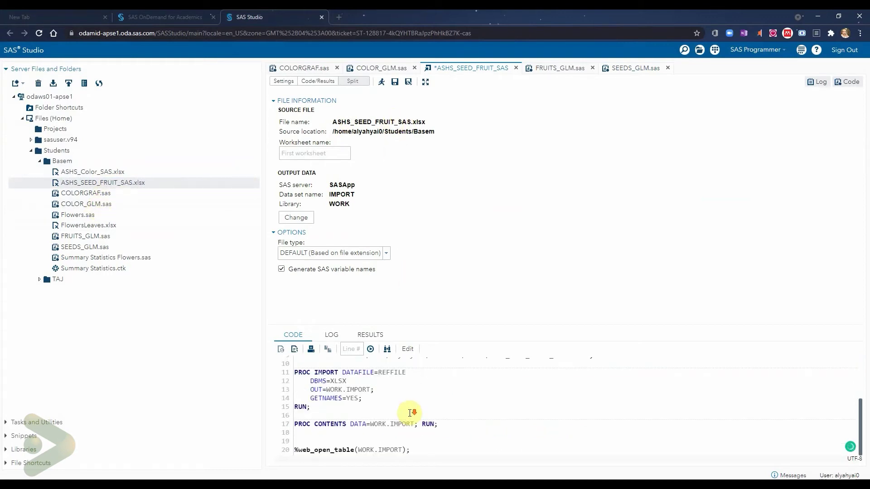
pyautogui.click(382, 83)
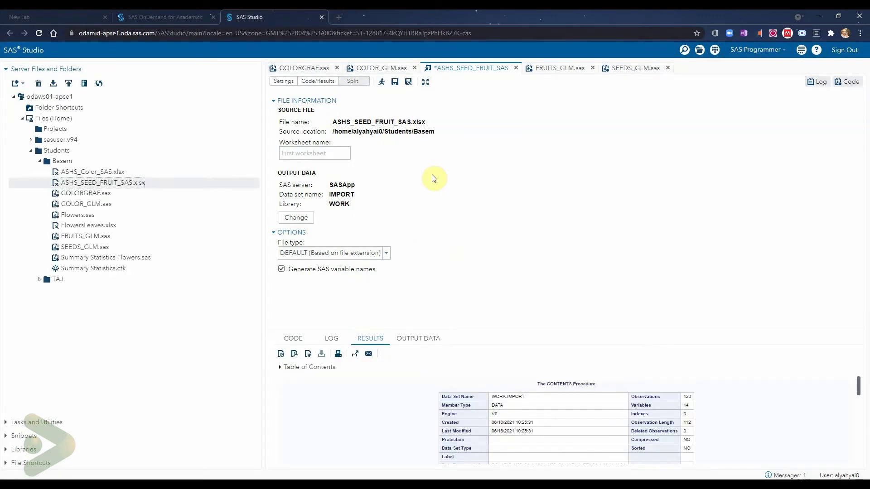
# Look through the CONTENTS procedure results and the rows of the imported WORK.IMPORT output table.
pyautogui.scroll(-15, 533, 412)
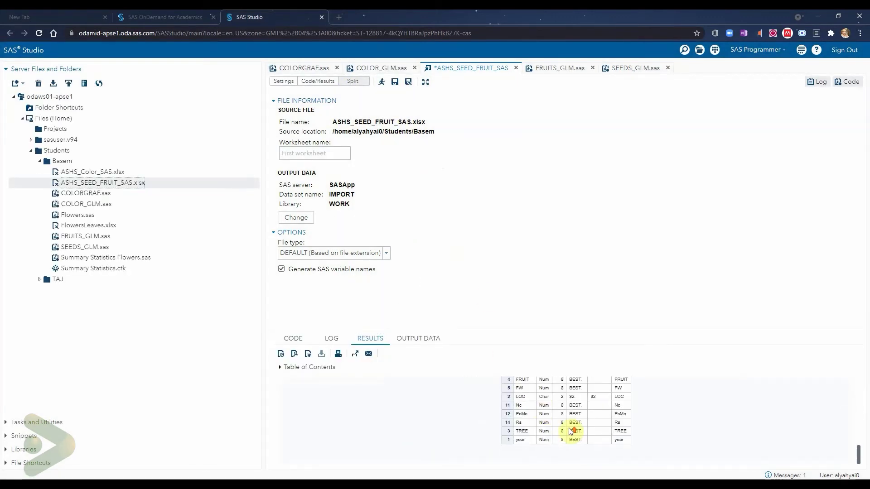
pyautogui.scroll(2, 571, 431)
pyautogui.scroll(-2, 571, 431)
pyautogui.scroll(5, 563, 424)
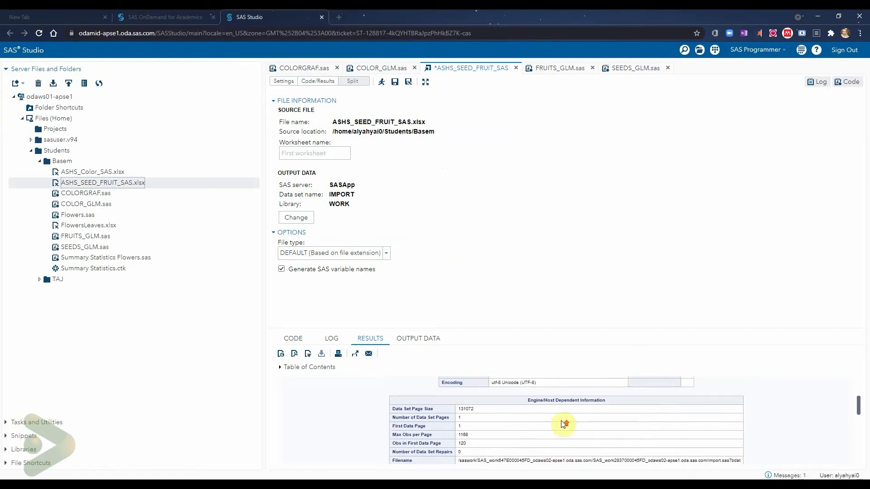
pyautogui.click(433, 340)
pyautogui.scroll(-9, 569, 416)
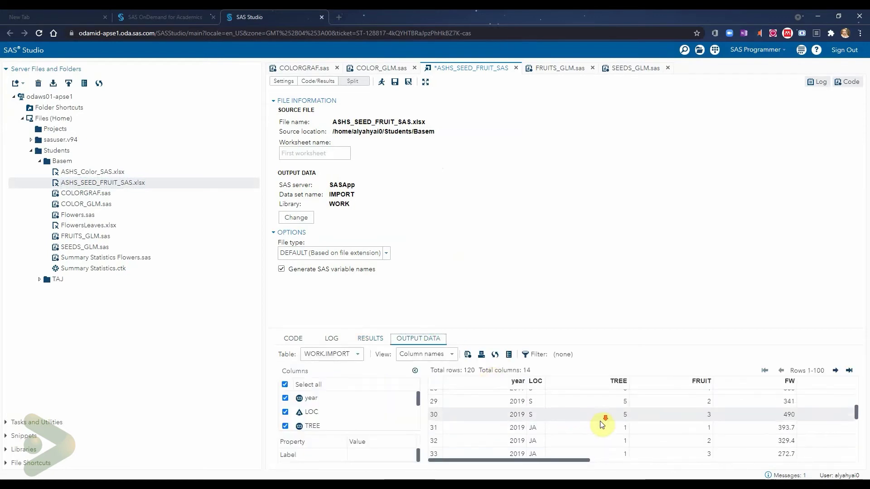
pyautogui.scroll(9, 601, 425)
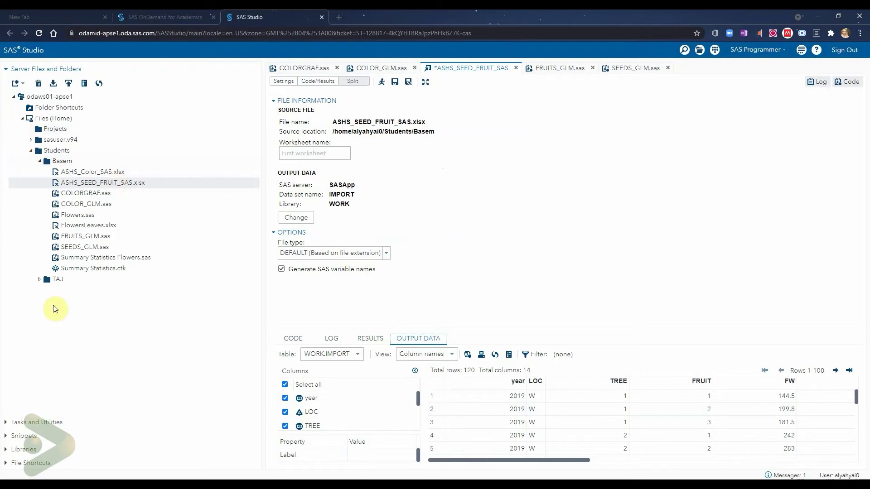
# Expand the WORK library under My Libraries and list the columns of its IMPORT table.
pyautogui.click(27, 453)
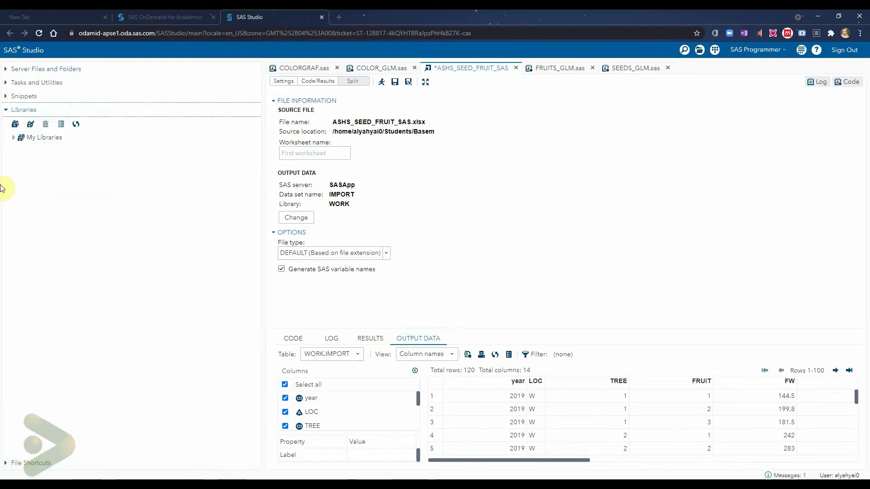
pyautogui.click(14, 138)
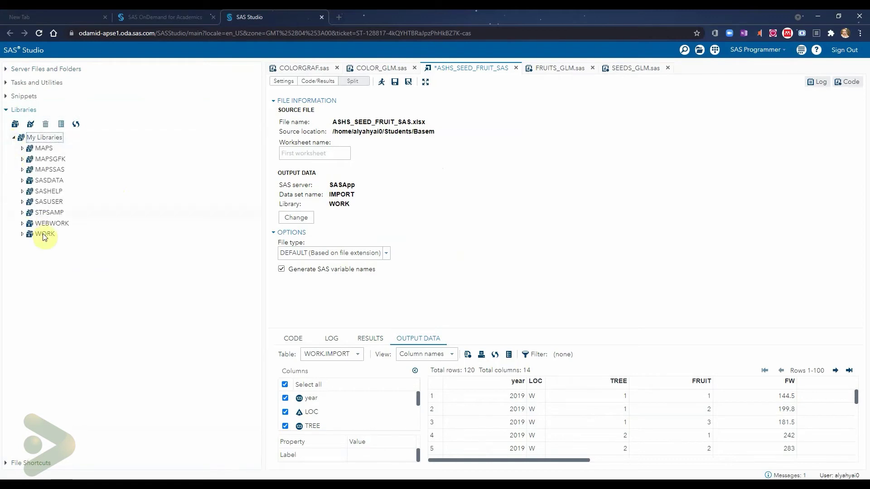
pyautogui.click(22, 234)
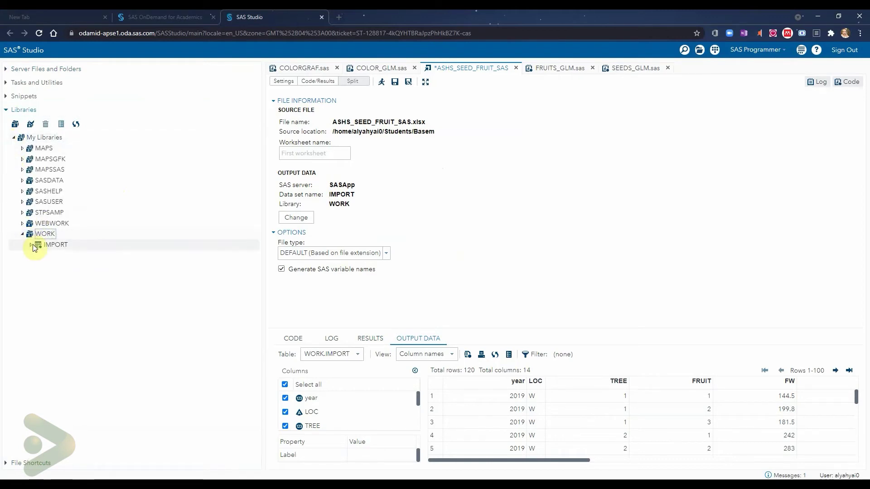
pyautogui.click(30, 245)
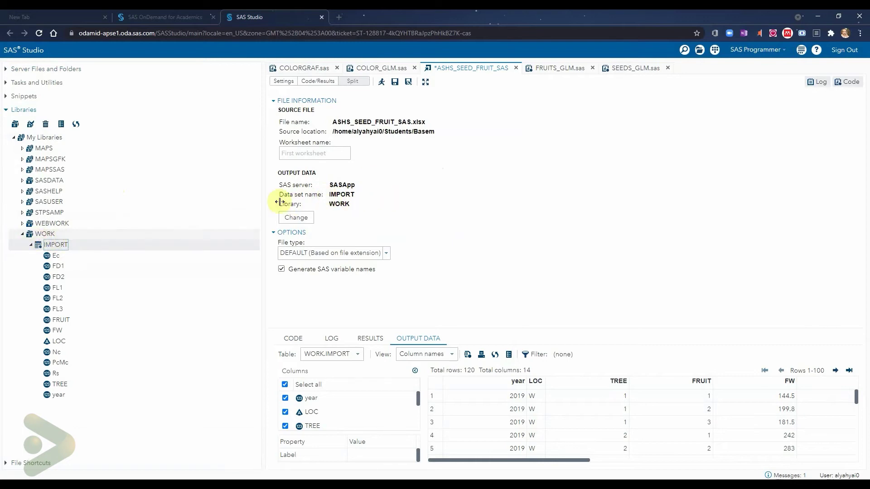
# Look at the code of the open COLOR_GLM.sas and COLORGRAF.sas programs.
pyautogui.click(322, 81)
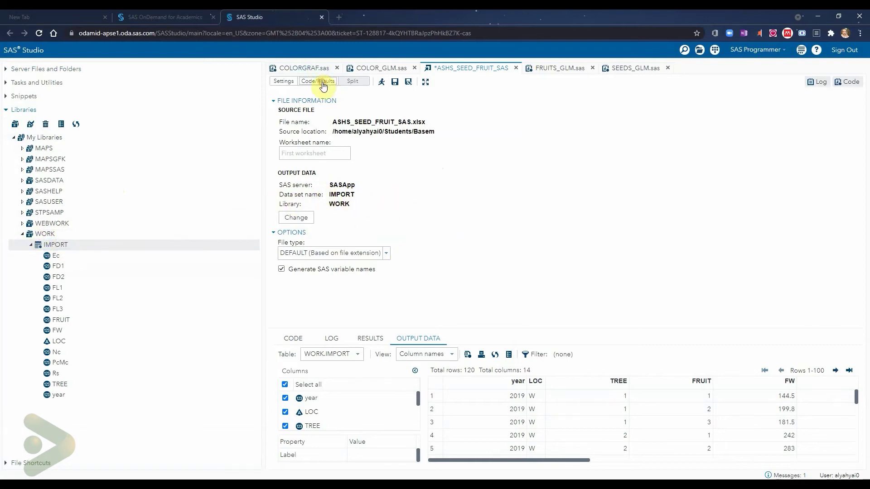
pyautogui.click(284, 81)
pyautogui.click(369, 69)
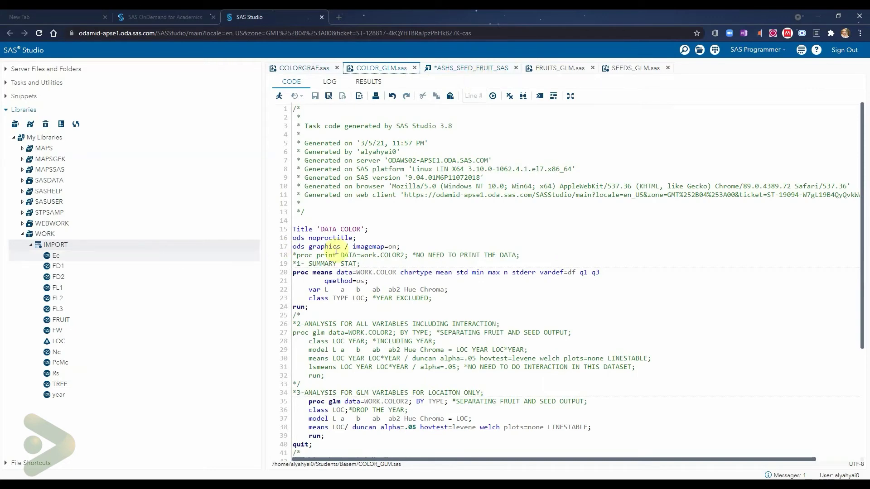
pyautogui.click(320, 71)
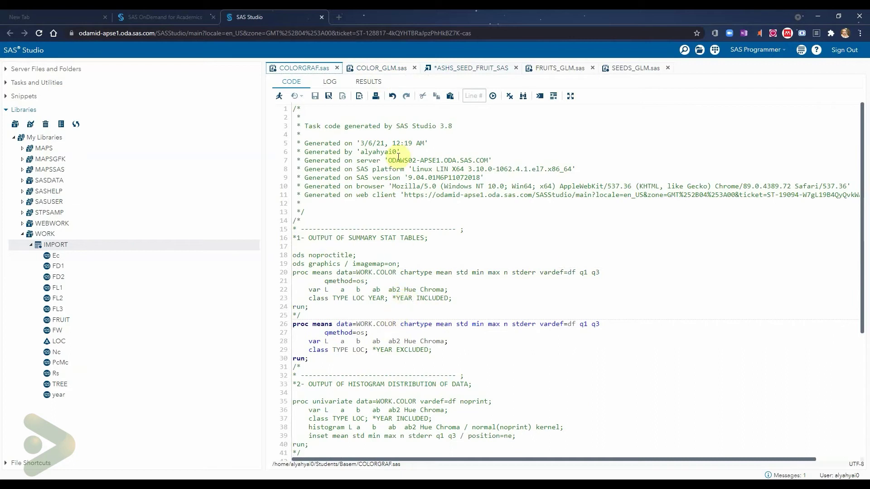
pyautogui.rightClick(62, 244)
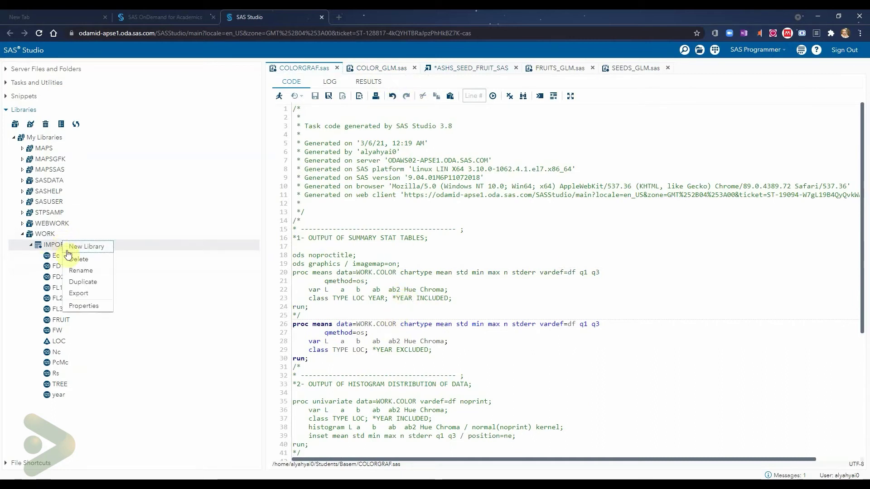
pyautogui.click(473, 69)
pyautogui.click(320, 69)
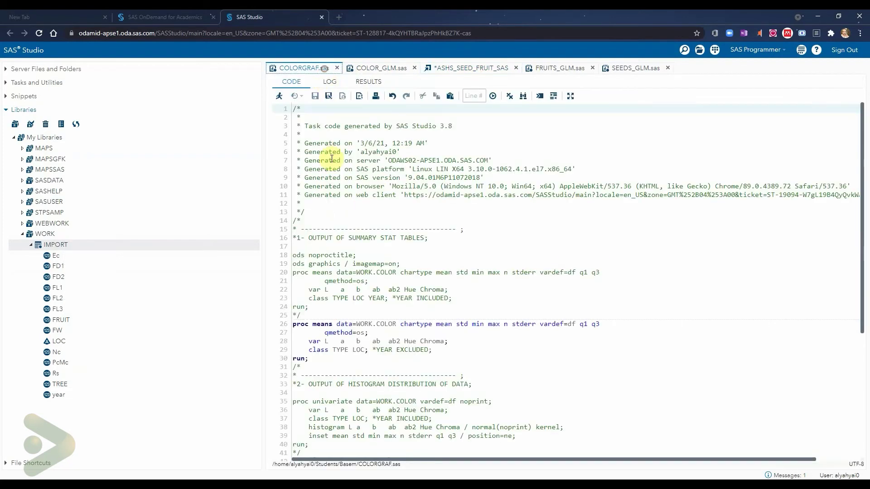
# Examine the data=WORK.COLOR reference in COLORGRAF.sas alongside the WORK library by collapsing and re-expanding its tree.
pyautogui.click(358, 272)
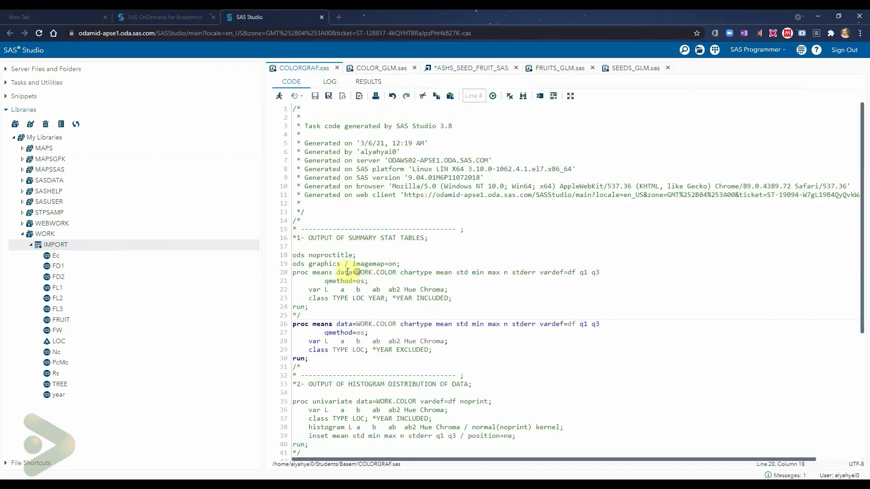
pyautogui.moveTo(339, 271); pyautogui.dragTo(393, 268)
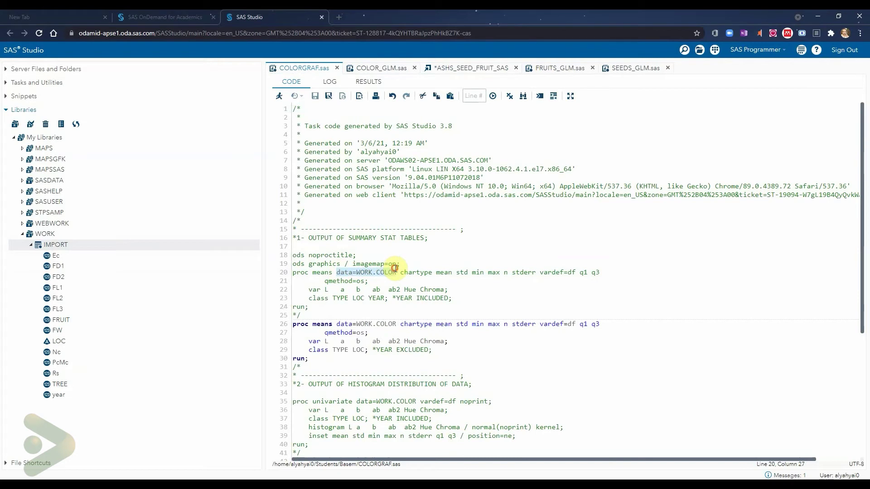
pyautogui.click(29, 245)
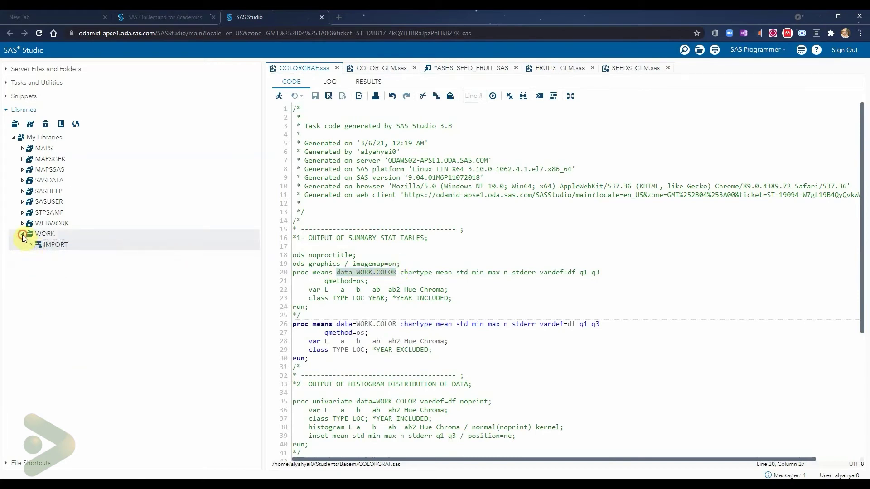
pyautogui.click(22, 235)
pyautogui.click(391, 273)
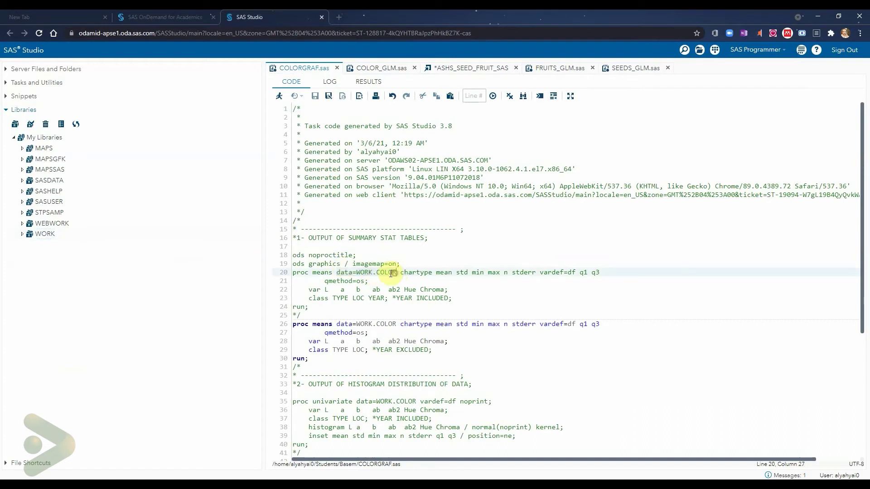
pyautogui.click(23, 235)
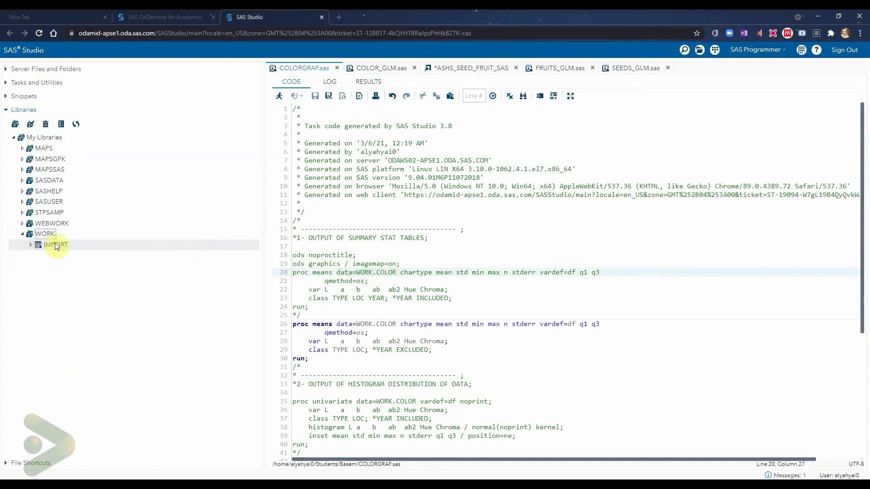
pyautogui.click(32, 244)
pyautogui.rightClick(51, 245)
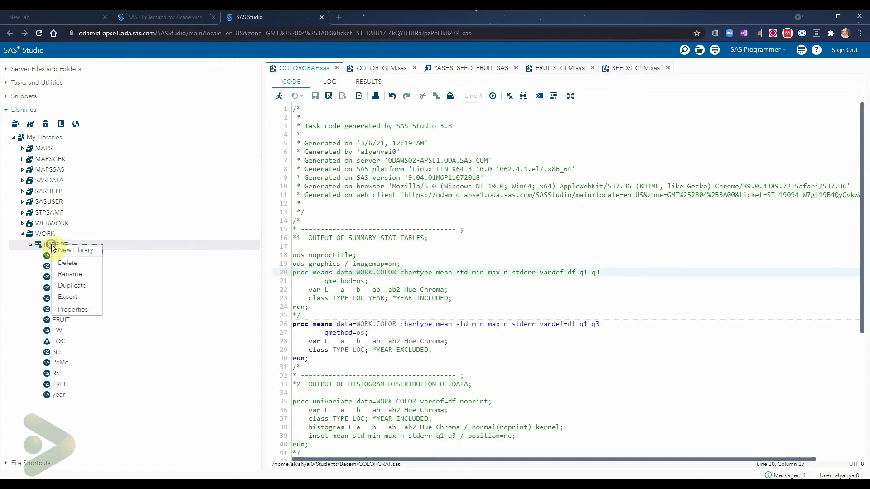
pyautogui.click(83, 263)
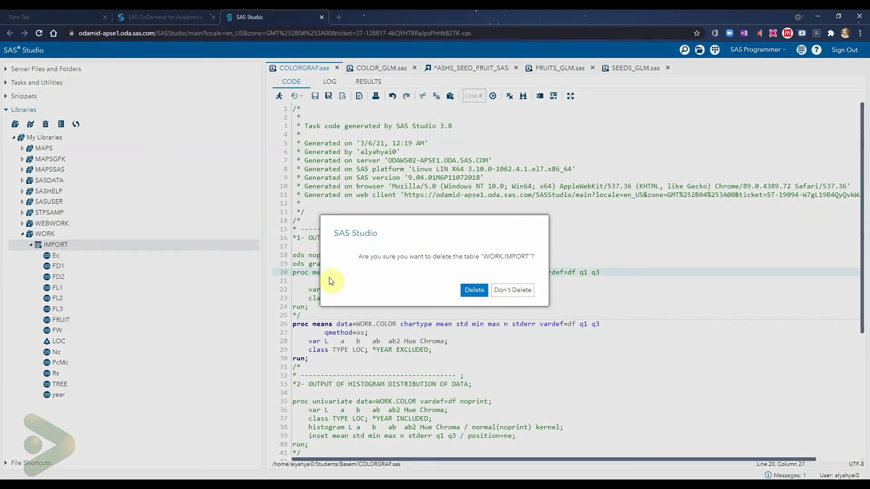
pyautogui.click(512, 290)
# Rename the IMPORT table in the WORK library to color.
pyautogui.rightClick(54, 247)
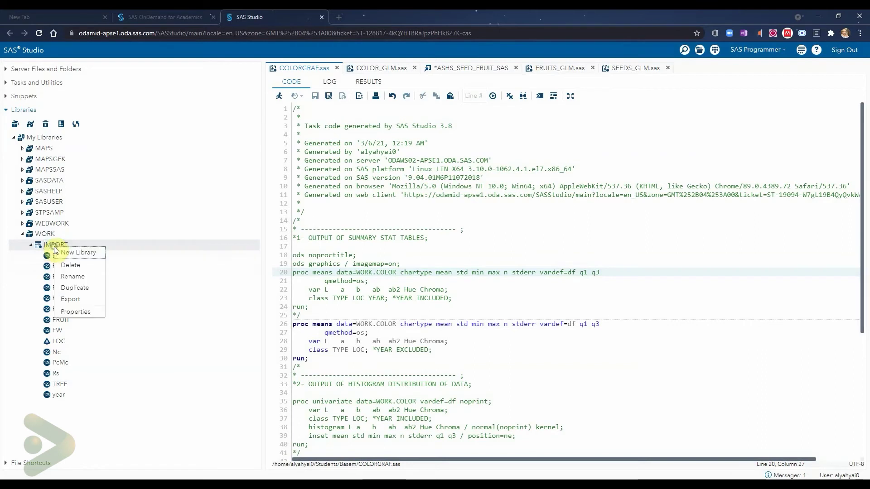
pyautogui.click(75, 276)
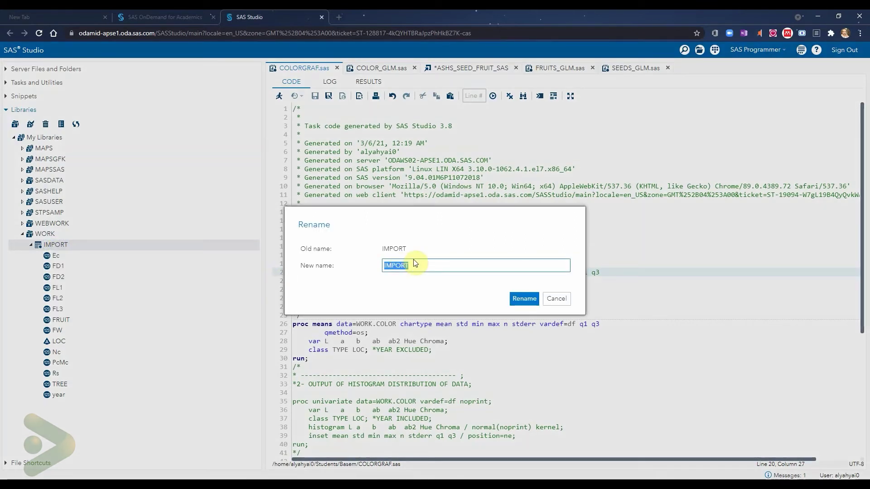
pyautogui.write('color')
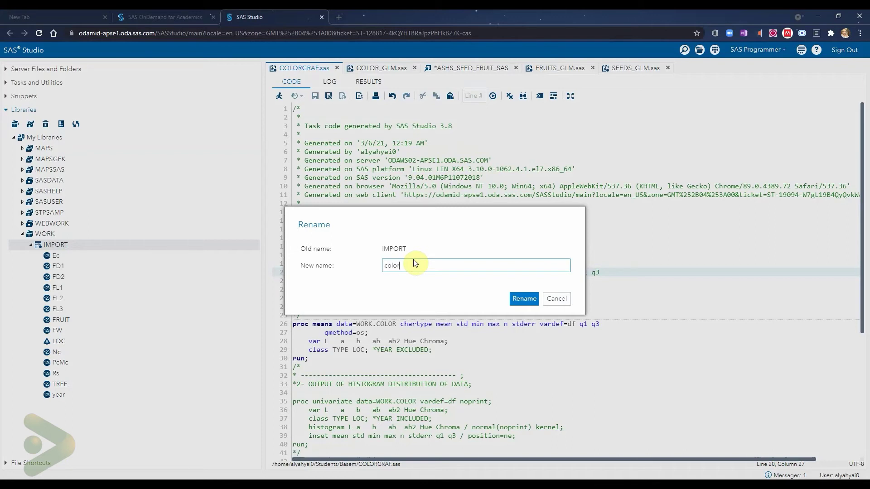
pyautogui.click(517, 305)
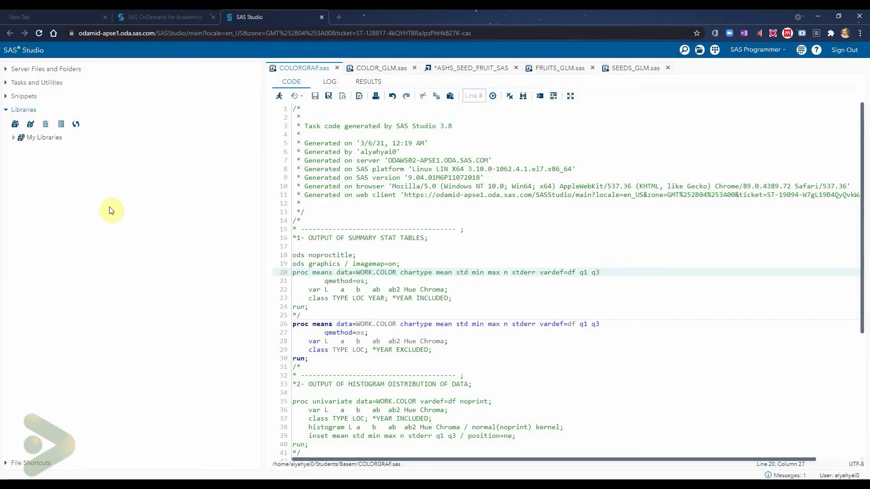
# Compare the WORK.COLOR reference in COLORGRAF.sas with the WORK library, expanding its COLOR table to list the columns.
pyautogui.click(369, 275)
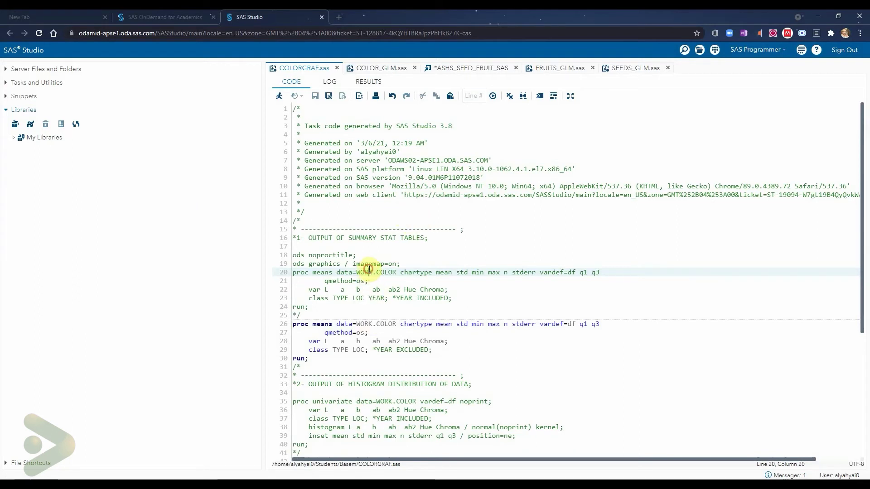
pyautogui.moveTo(356, 273); pyautogui.dragTo(395, 272)
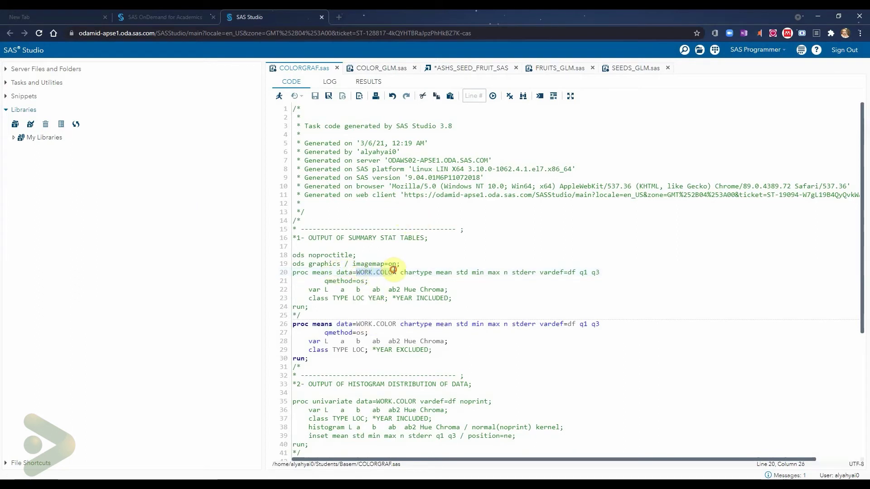
pyautogui.click(13, 138)
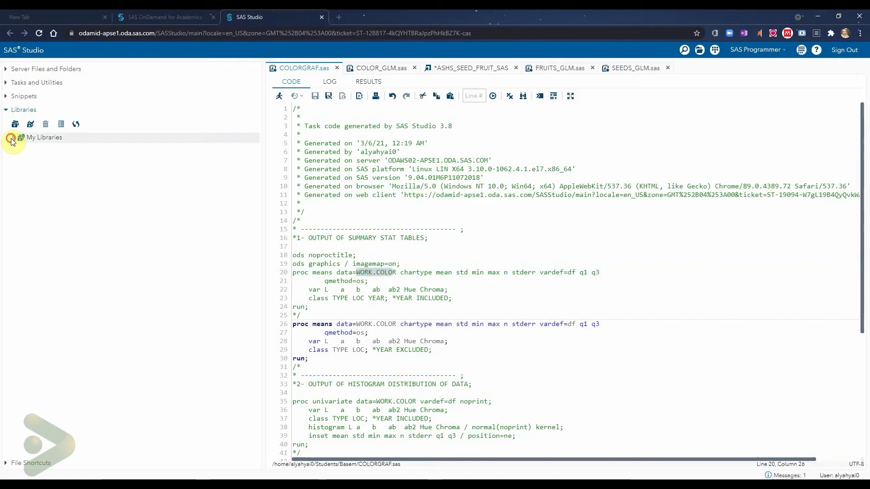
pyautogui.click(20, 233)
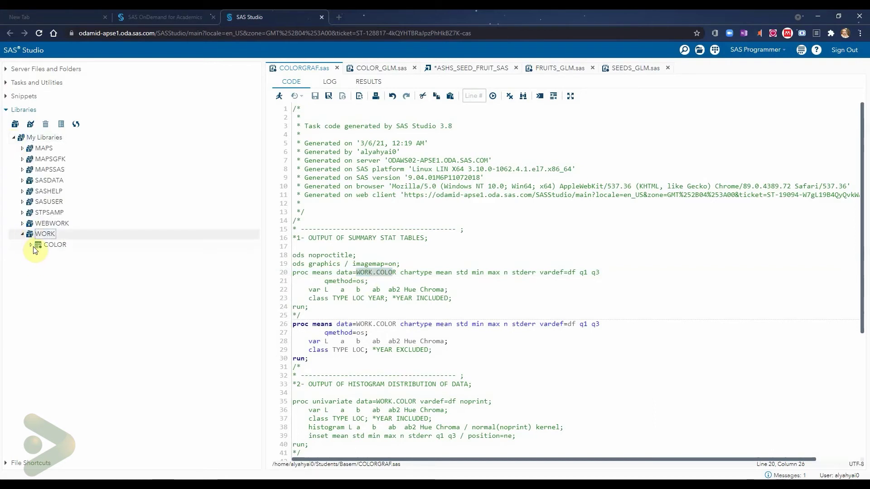
pyautogui.click(31, 244)
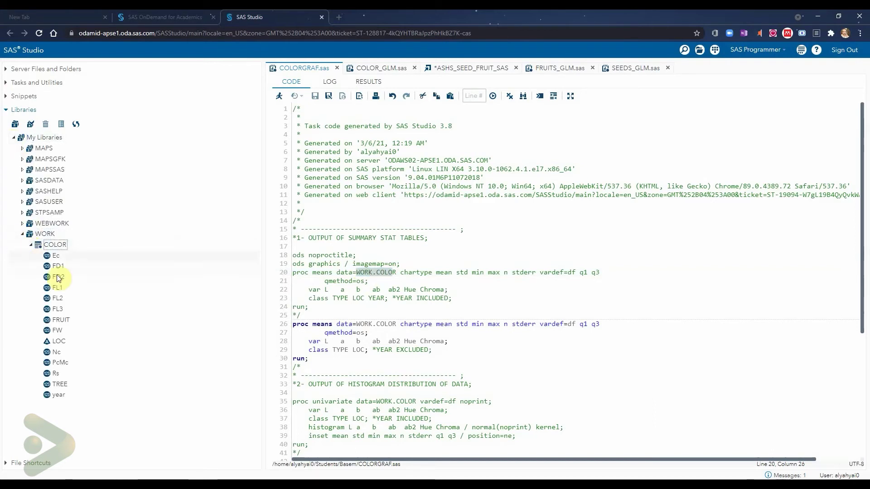
# Look through the server files, the tasks and the snippets, expanding the Descriptive and Data snippet categories.
pyautogui.click(5, 69)
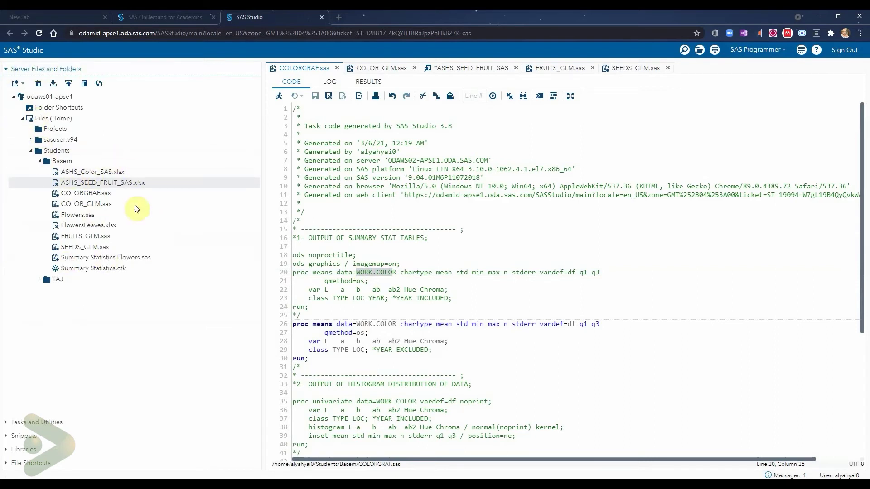
pyautogui.click(6, 70)
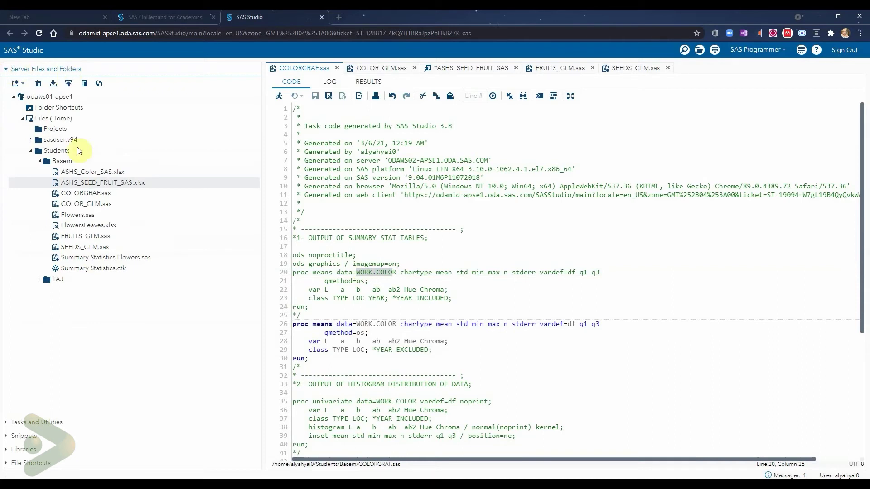
pyautogui.click(5, 423)
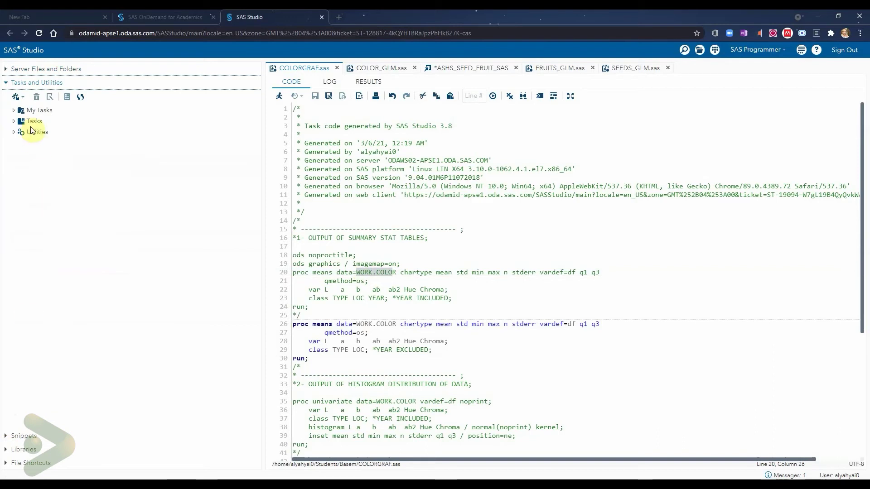
pyautogui.click(9, 436)
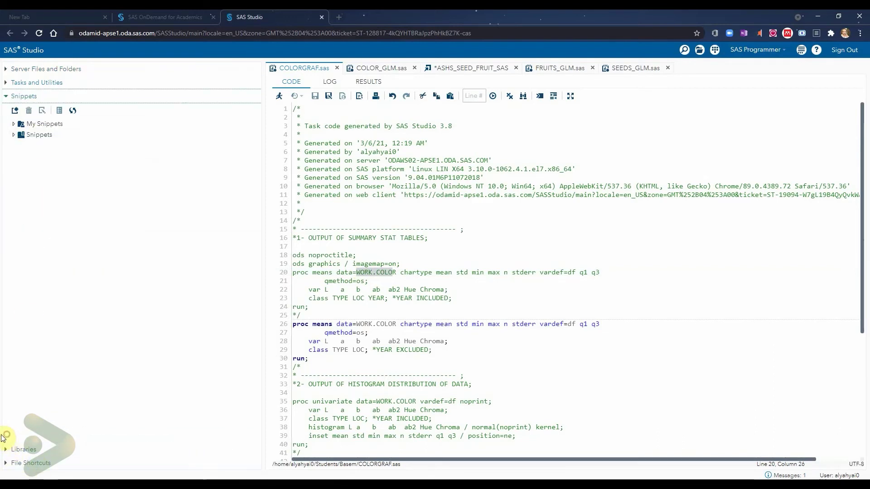
pyautogui.click(13, 134)
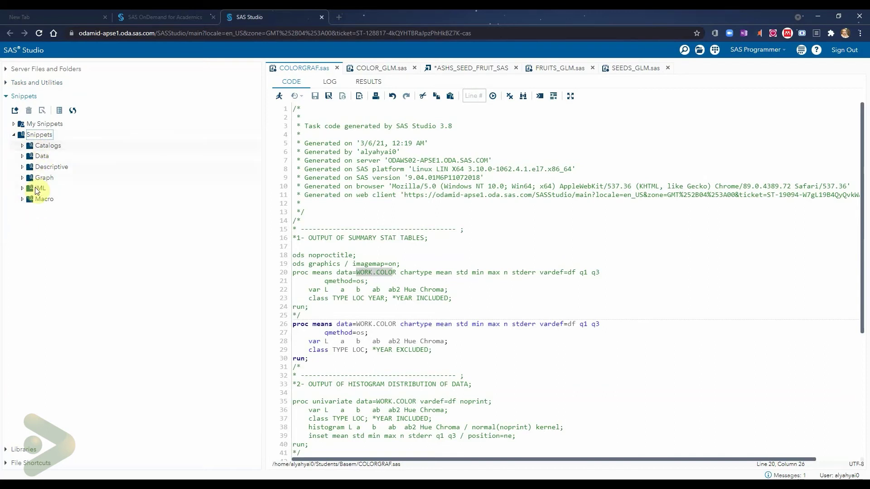
pyautogui.click(21, 167)
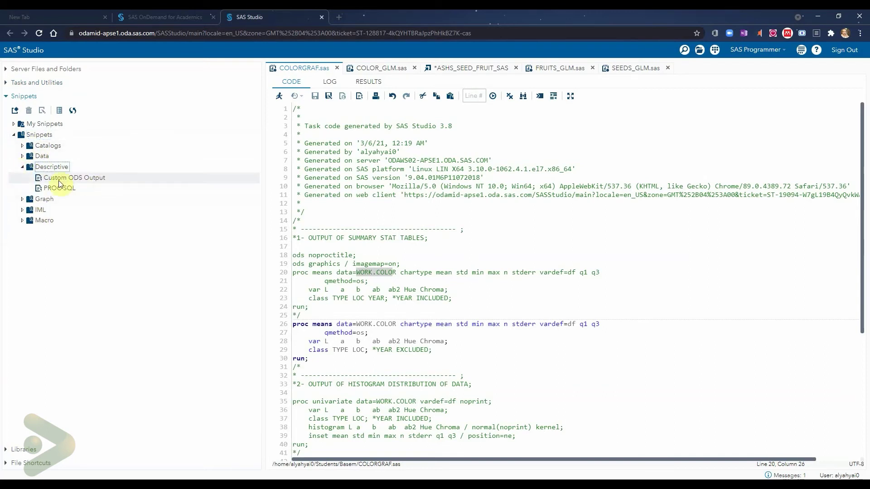
pyautogui.click(22, 156)
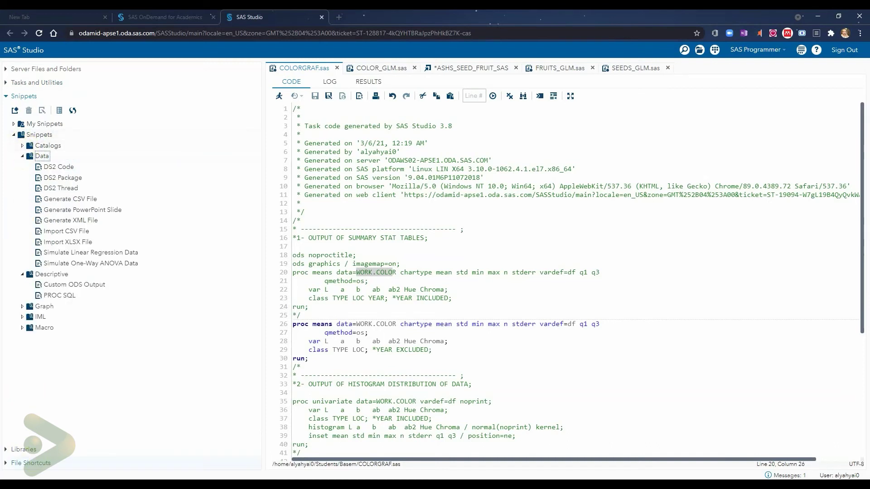
# Look over the libraries, file shortcuts and tasks, and return to COLORGRAF.sas among the server files.
pyautogui.click(6, 450)
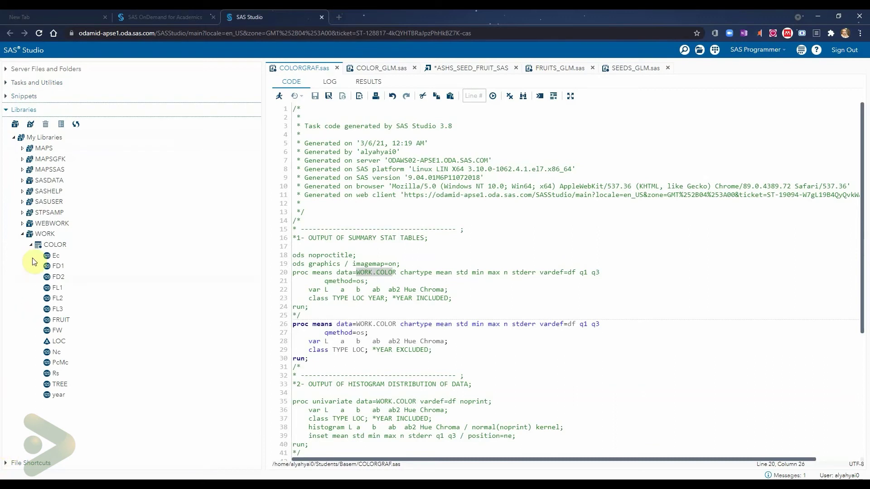
pyautogui.click(4, 466)
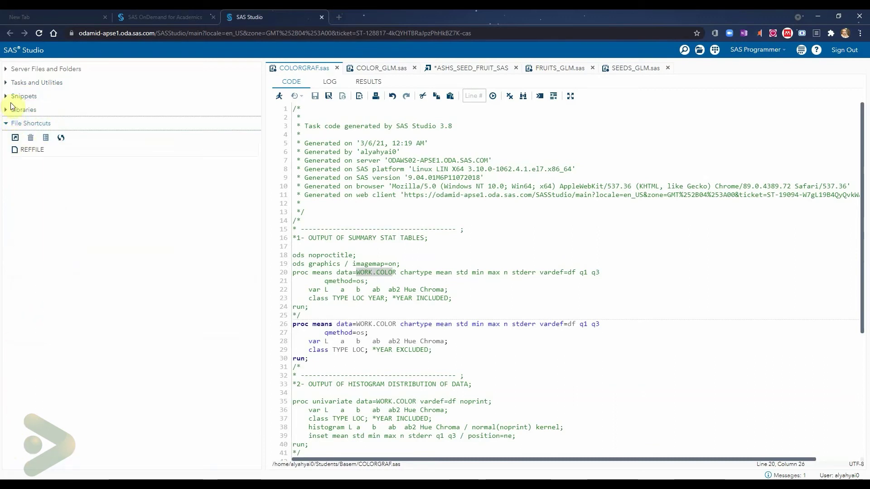
pyautogui.click(7, 82)
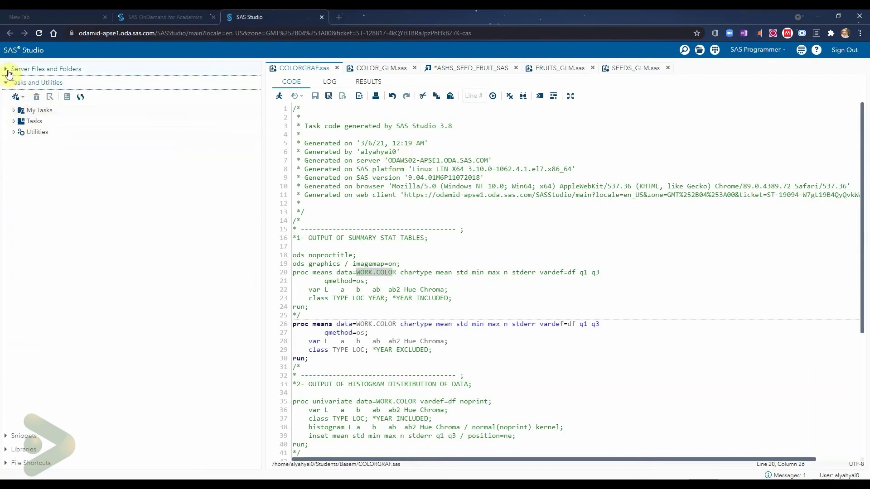
pyautogui.click(7, 70)
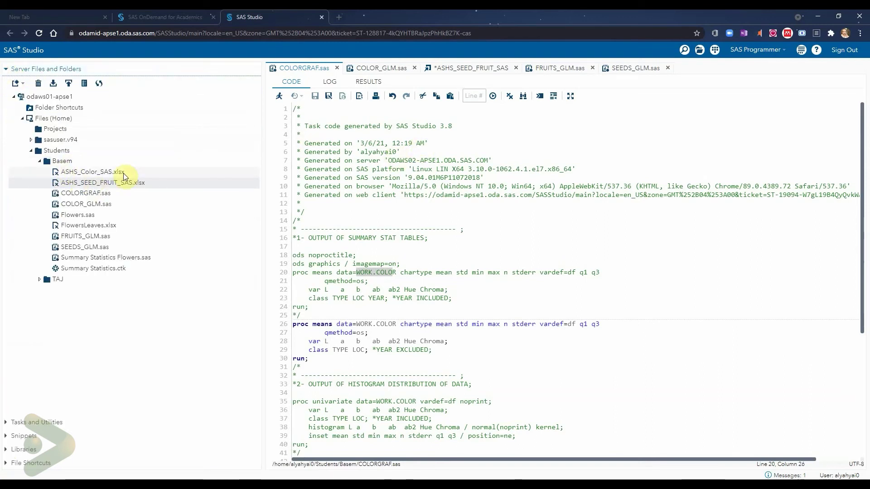
pyautogui.click(102, 194)
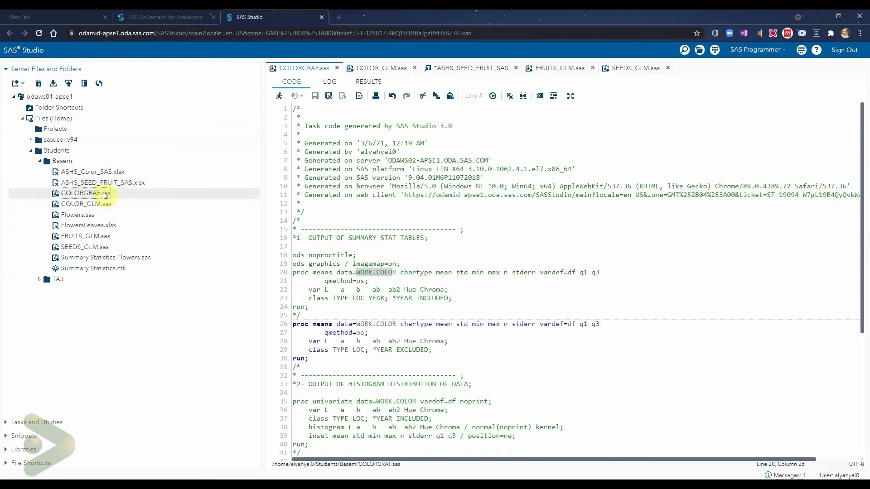
# Create a new blank SAS program starting from the ASHS_Color_SAS.xlsx file in the server folder.
pyautogui.click(76, 173)
pyautogui.rightClick(77, 172)
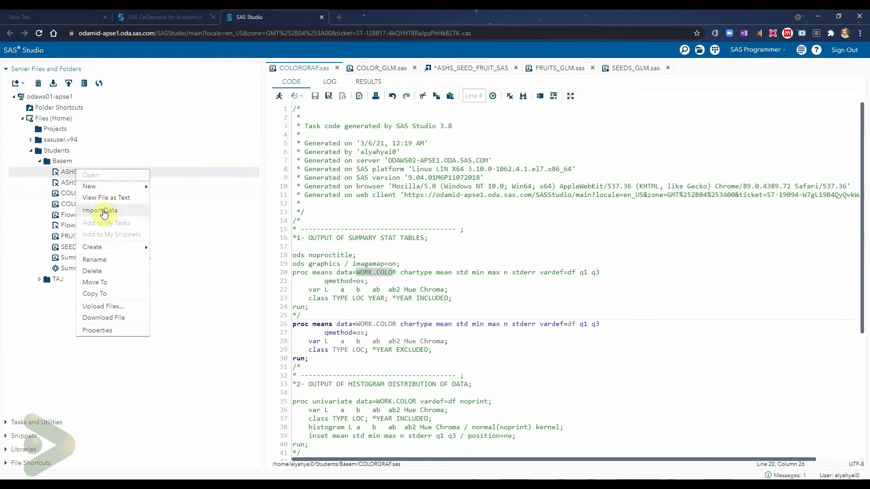
pyautogui.moveTo(123, 187)
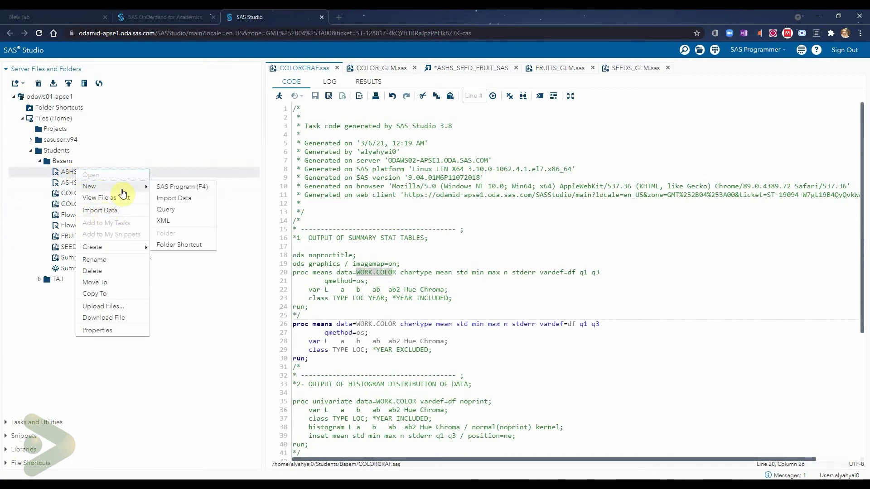
pyautogui.click(161, 187)
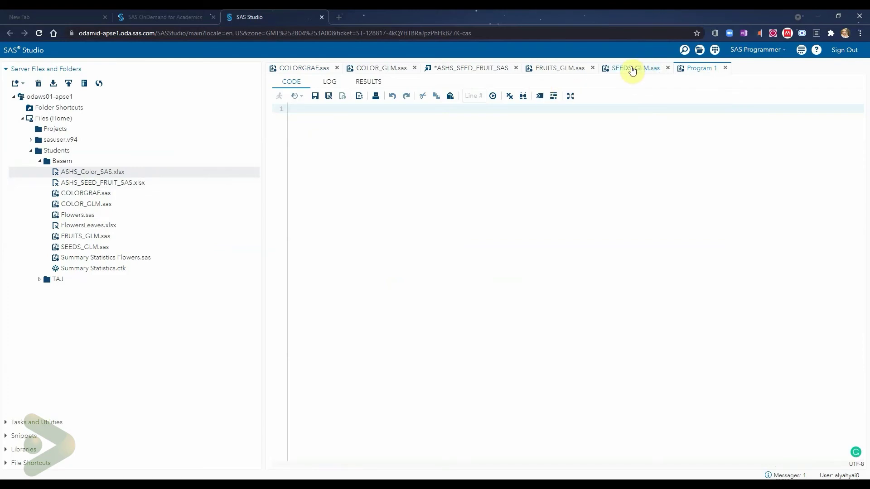
# Select all the code in SEEDS_GLM.sas and switch back to the blank program.
pyautogui.click(648, 69)
pyautogui.hotkey('ctrl', 'a')
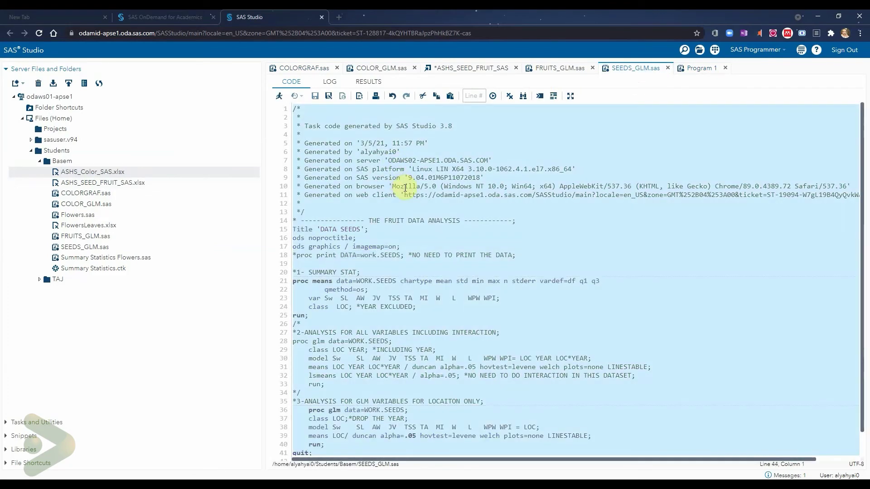
pyautogui.click(695, 69)
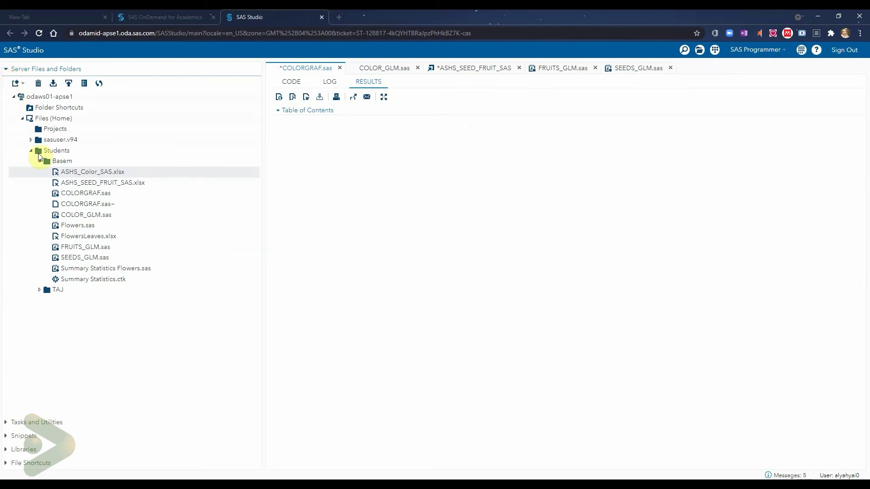
# Look through the available tasks, expanding the Data and Statistics categories alongside Graph.
pyautogui.click(18, 426)
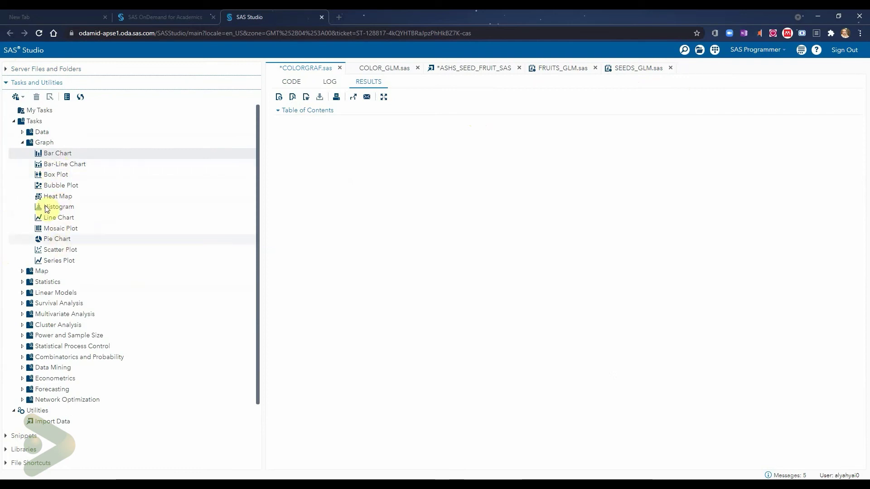
pyautogui.click(22, 133)
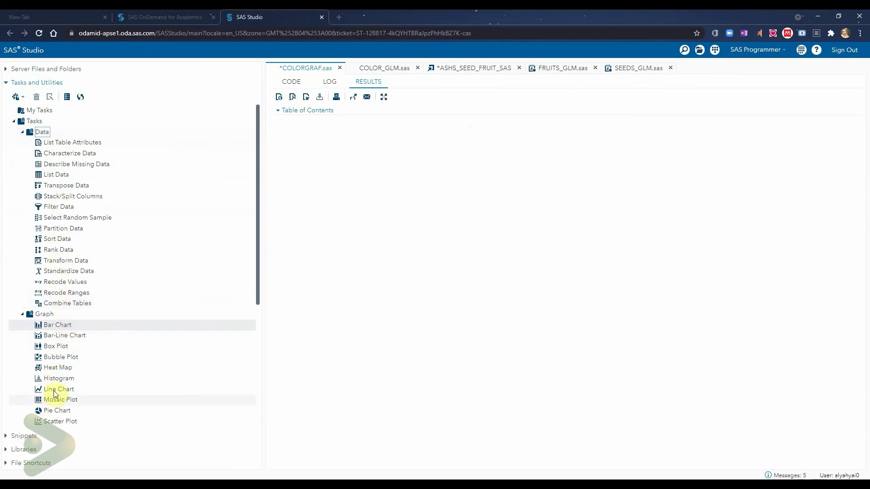
pyautogui.scroll(-5, 54, 393)
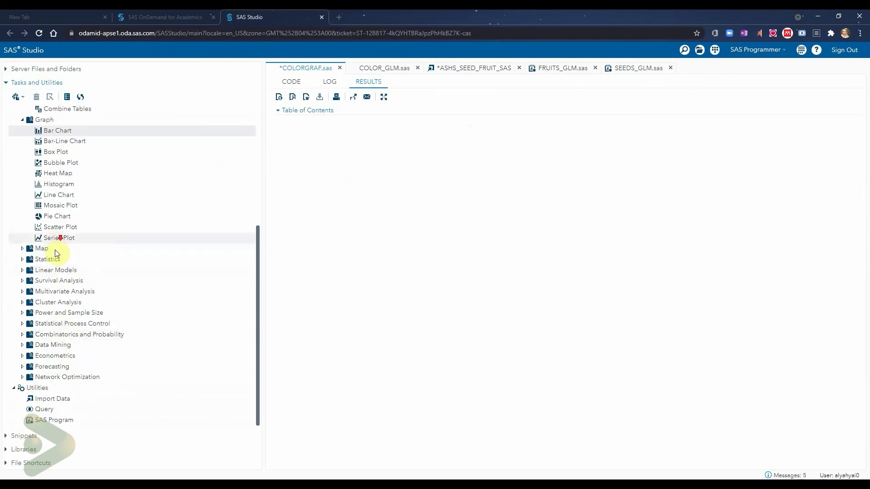
pyautogui.click(22, 260)
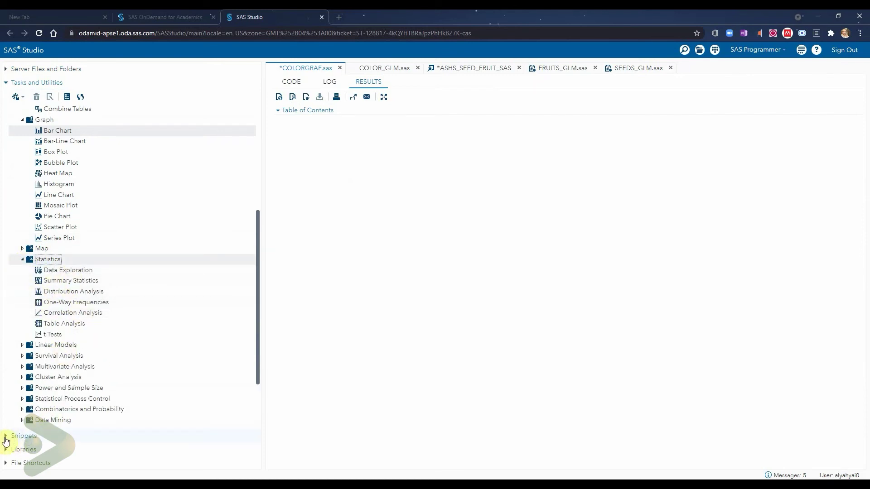
# Look over the snippets, then expand the WORK library and list the columns of its IMPORT table.
pyautogui.click(6, 438)
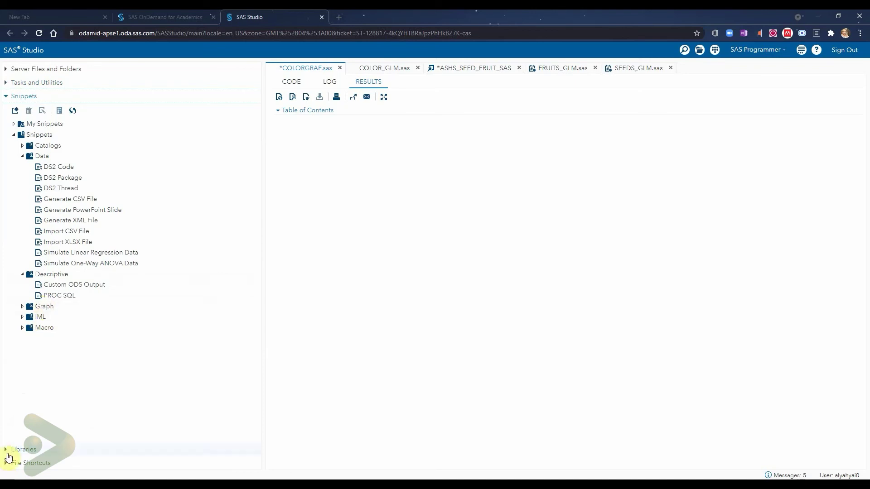
pyautogui.click(7, 450)
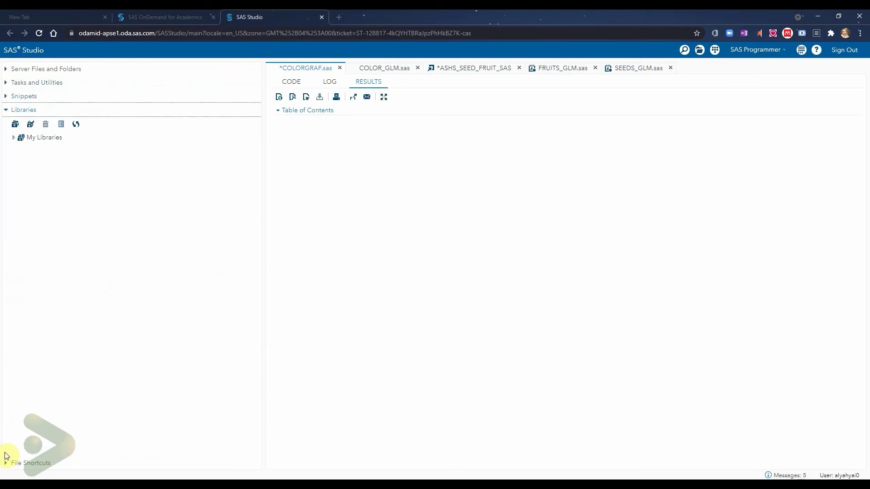
pyautogui.click(13, 137)
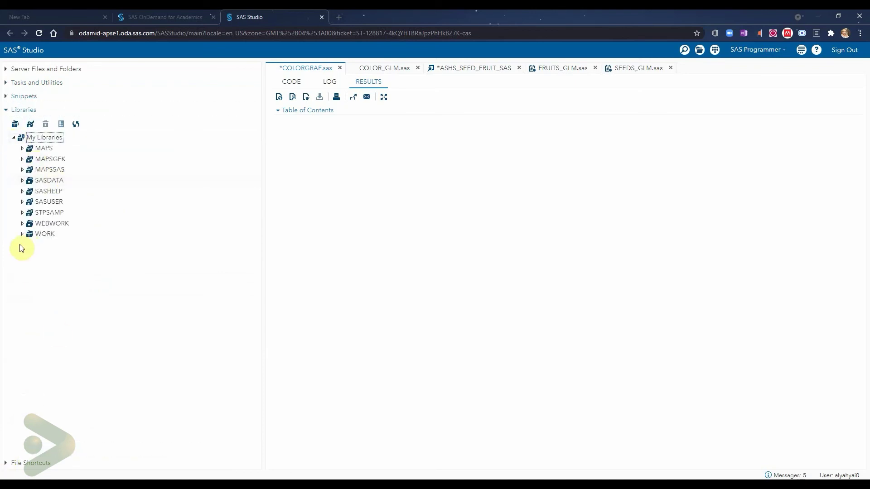
pyautogui.click(20, 234)
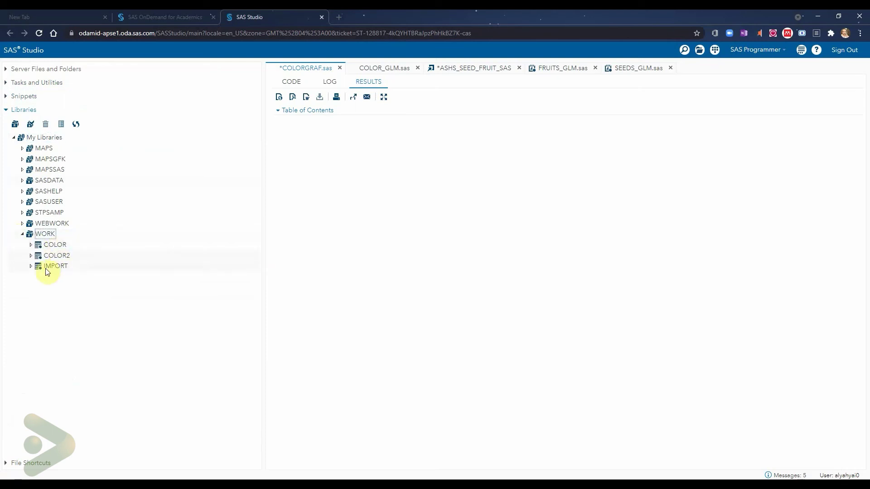
pyautogui.click(31, 266)
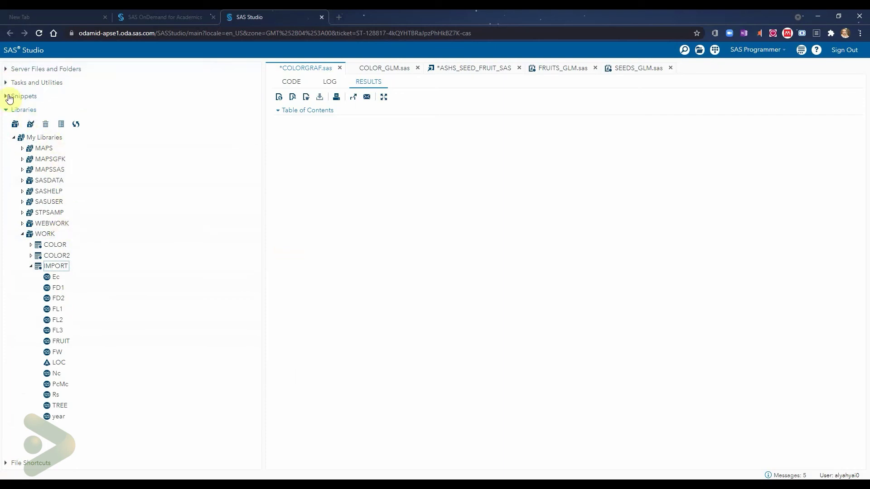
# Return to the server files listing and review the code, log and results of the COLORGRAF.sas program.
pyautogui.click(5, 70)
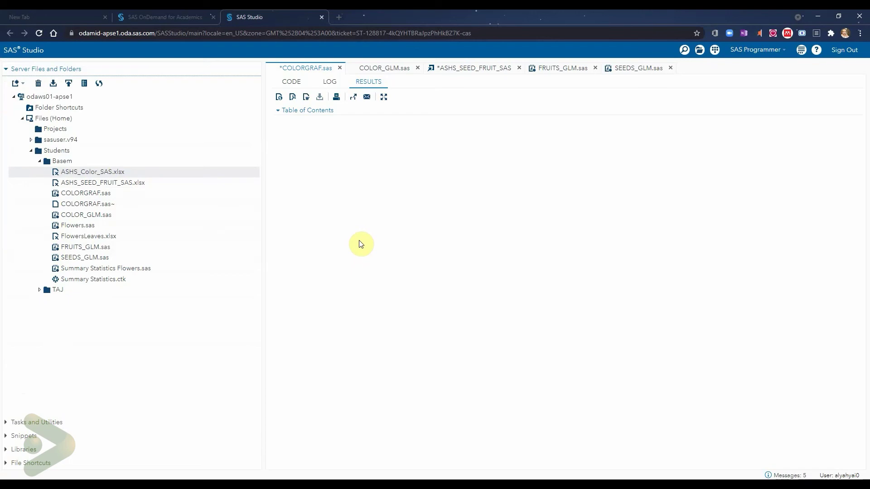
pyautogui.click(291, 82)
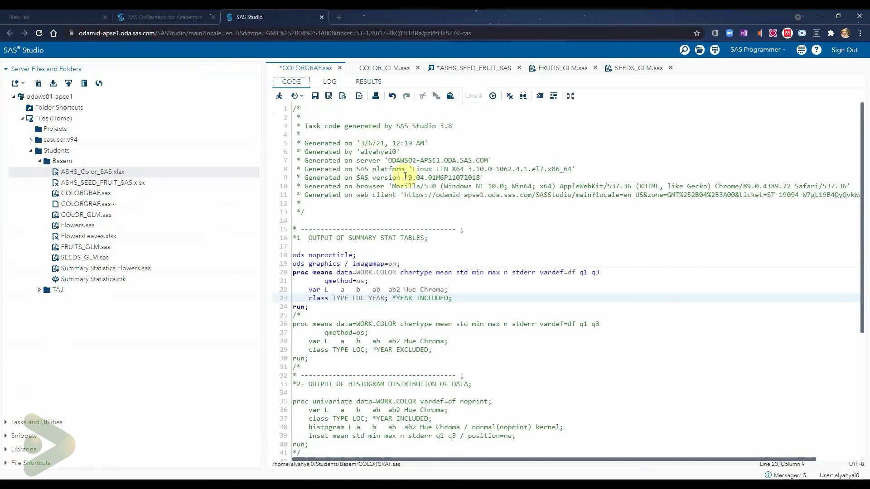
pyautogui.scroll(-7, 424, 215)
pyautogui.scroll(7, 424, 222)
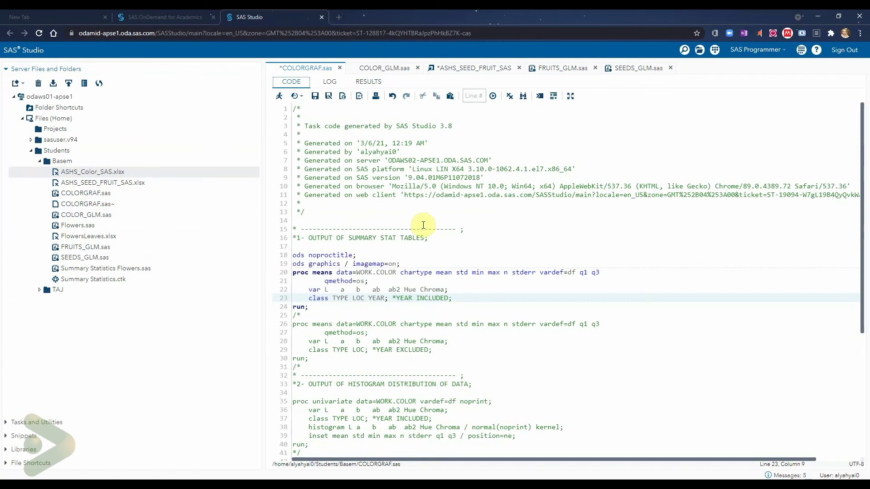
pyautogui.click(329, 82)
pyautogui.click(367, 82)
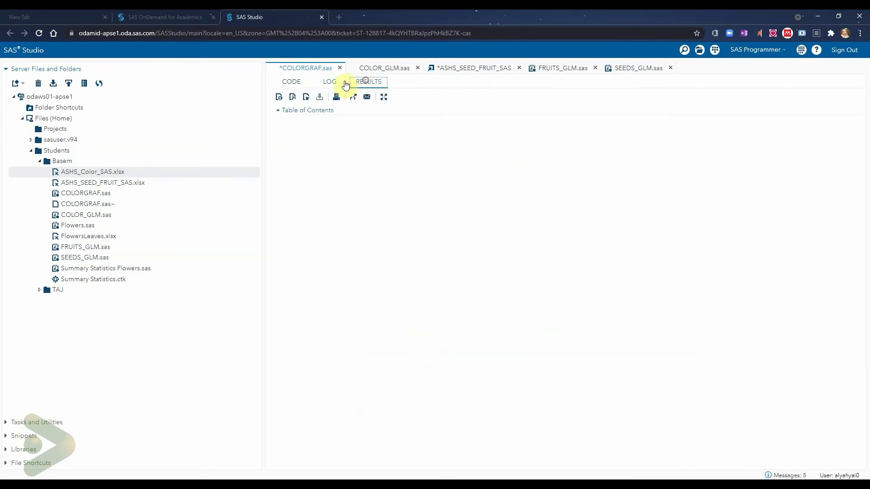
pyautogui.click(292, 82)
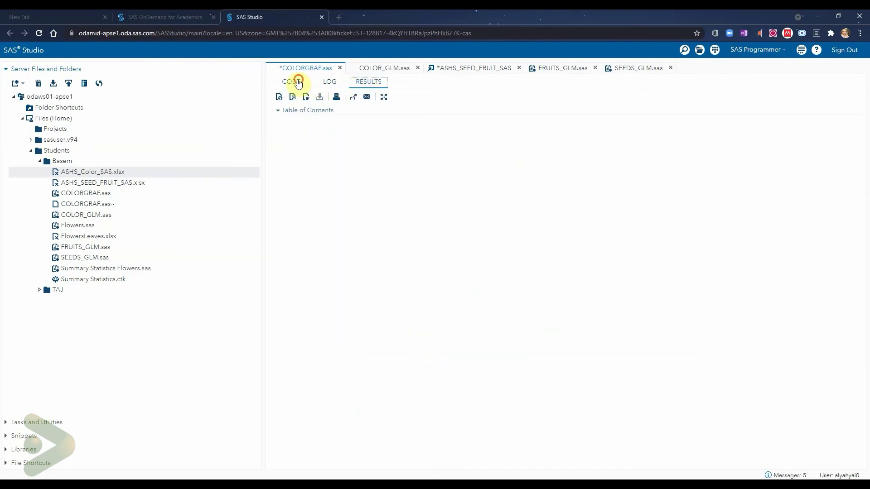
pyautogui.click(369, 81)
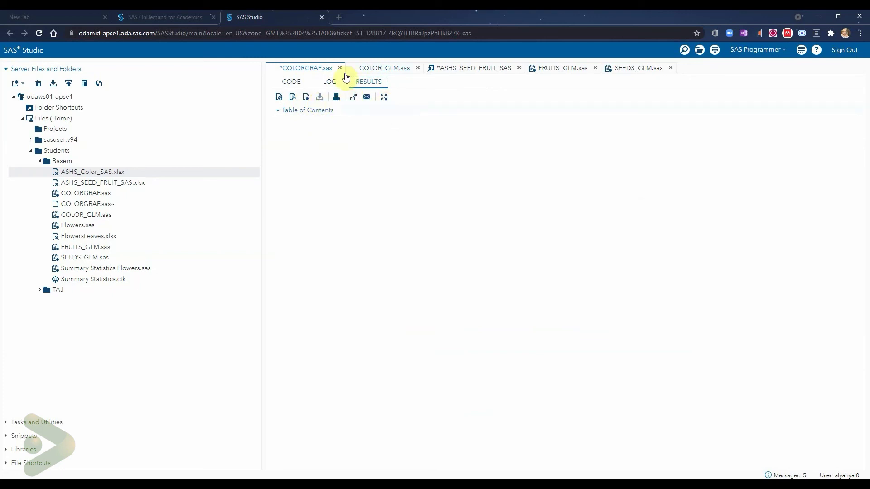
pyautogui.click(293, 85)
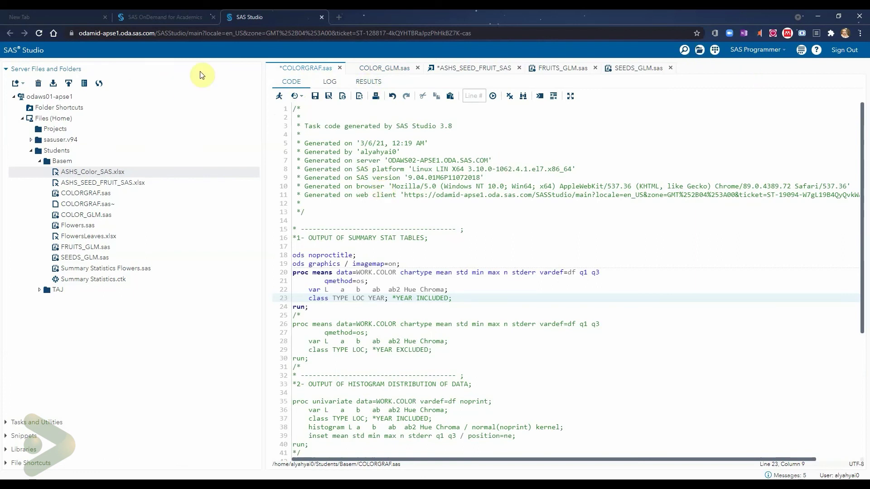
# Sign out of SAS Studio, discarding all unsaved changes.
pyautogui.click(843, 49)
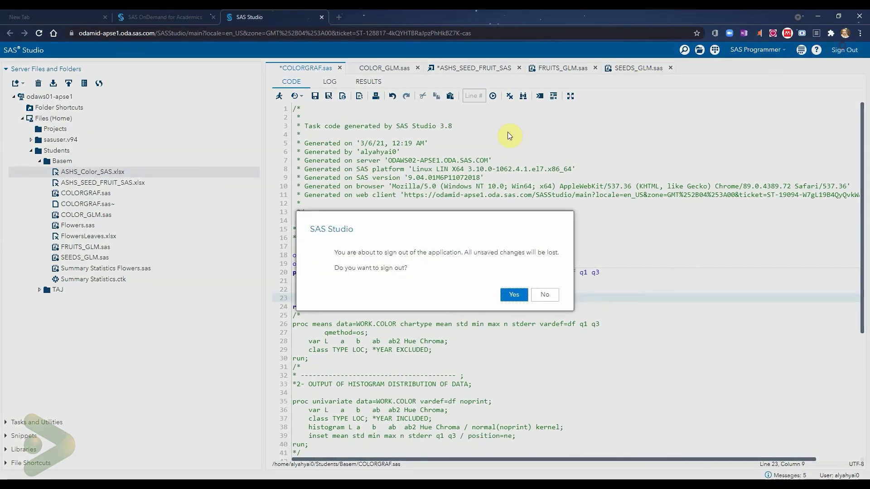
pyautogui.click(513, 295)
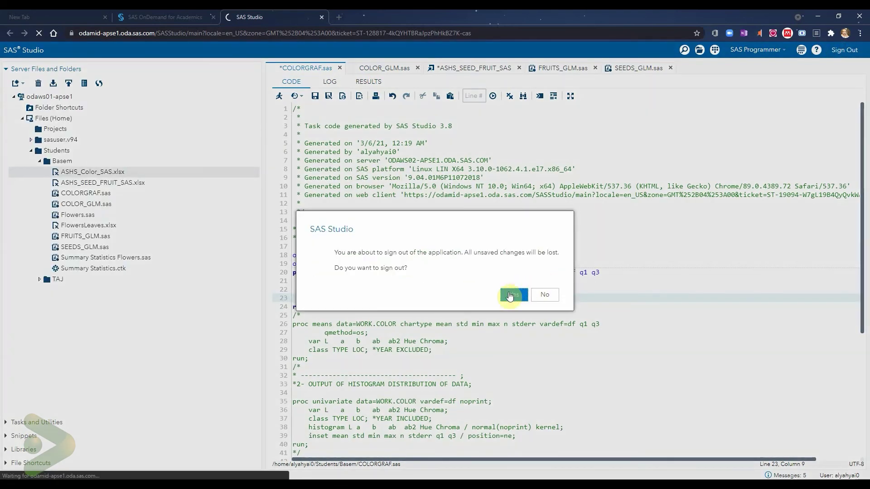